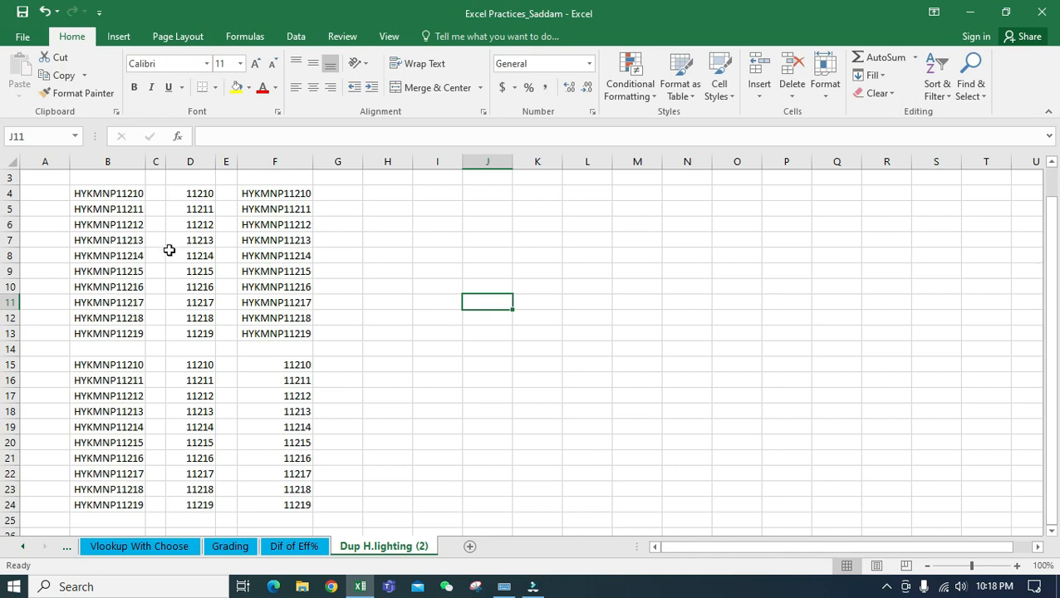
- Highlight the duplicate values in B4:B24 with Light Red Fill with Dark Red Text using conditional formatting
{"action": "left_click_drag", "start_coordinate": [122, 193], "coordinate": [134, 334]}
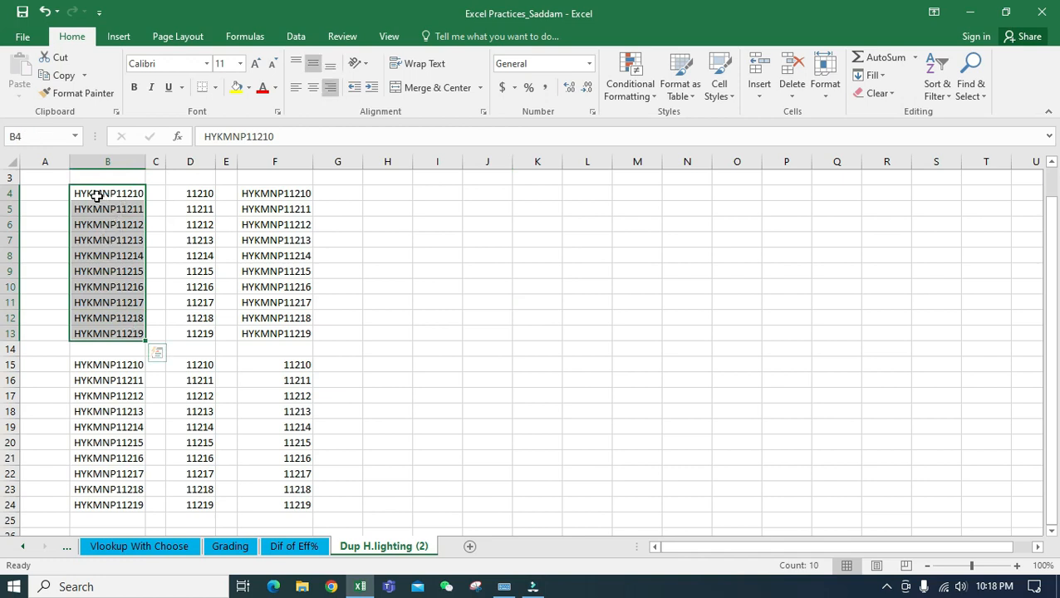
{"action": "left_click", "coordinate": [129, 364]}
{"action": "left_click_drag", "start_coordinate": [109, 191], "coordinate": [132, 498]}
{"action": "left_click_drag", "start_coordinate": [112, 194], "coordinate": [128, 501]}
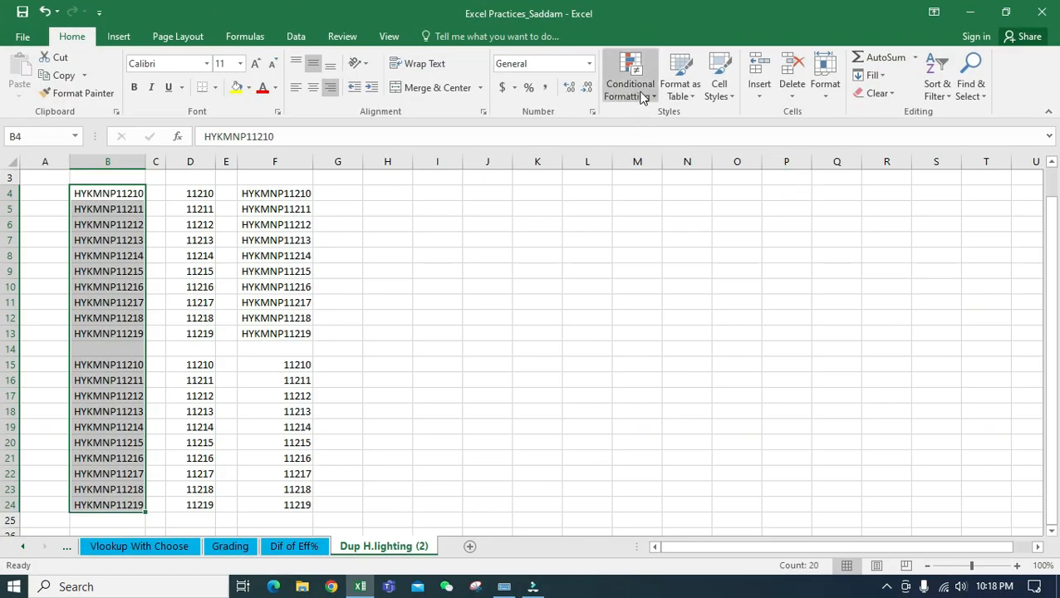
{"action": "left_click", "coordinate": [640, 98]}
{"action": "mouse_move", "coordinate": [679, 126]}
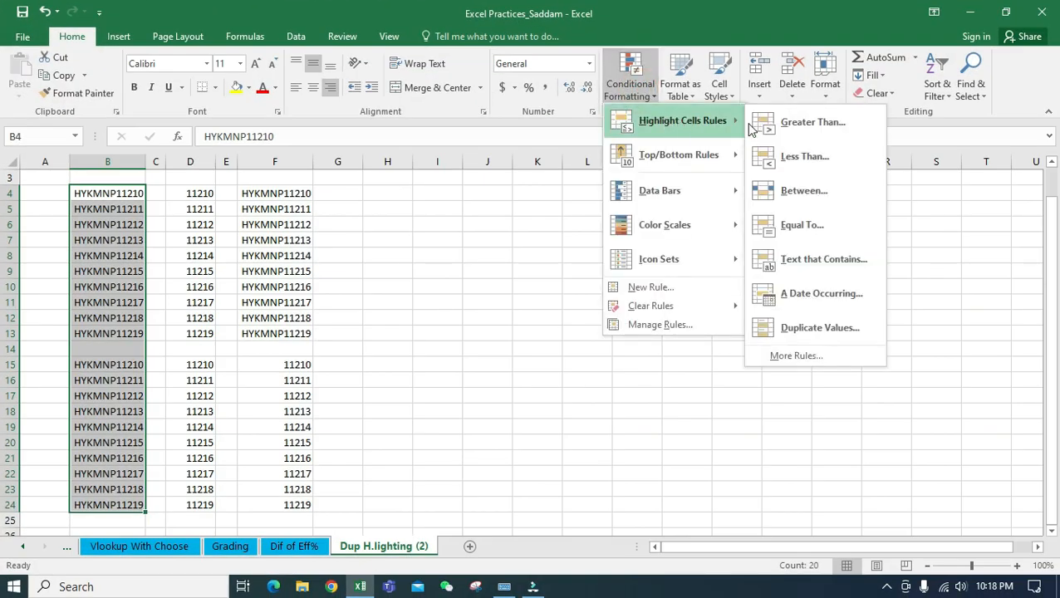
{"action": "left_click", "coordinate": [824, 329]}
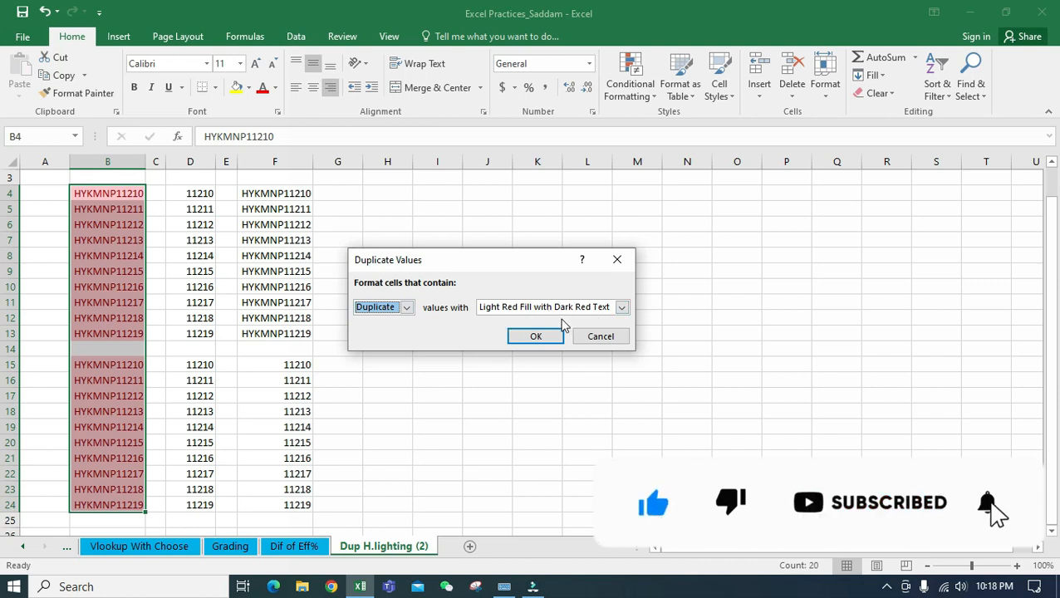
{"action": "left_click", "coordinate": [536, 337]}
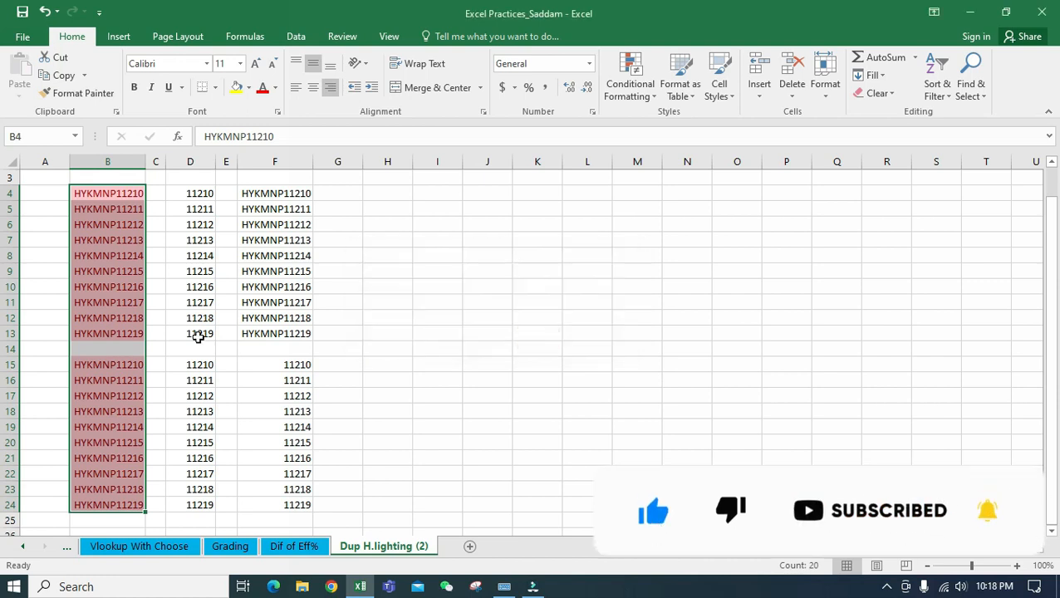
- Change the code in cell B9 to HYKMNP11315 to test the duplicate highlighting
{"action": "left_click", "coordinate": [110, 276]}
{"action": "left_click", "coordinate": [123, 367]}
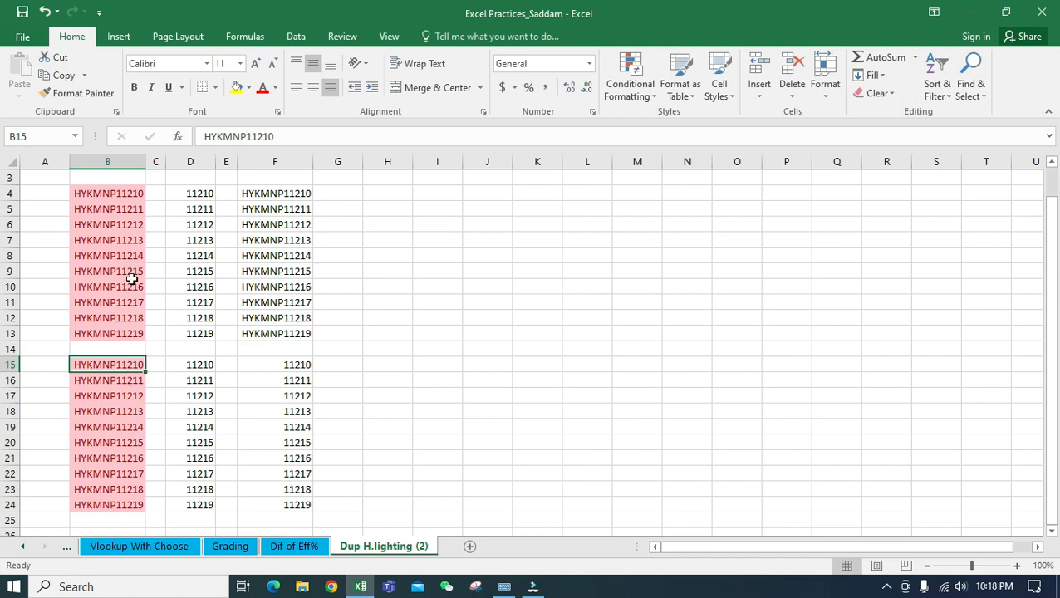
{"action": "left_click", "coordinate": [133, 275]}
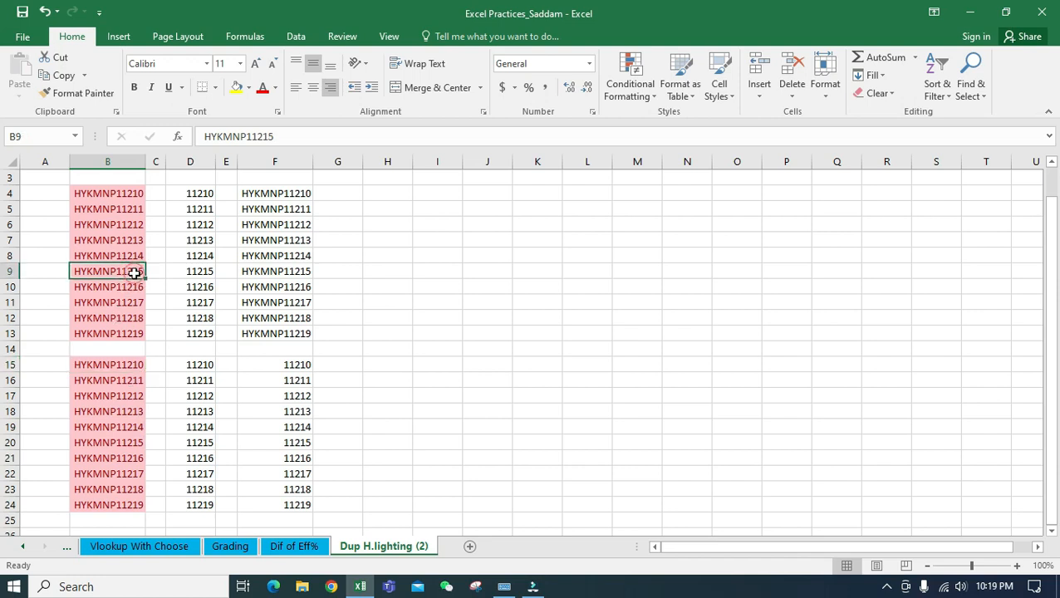
{"action": "left_click", "coordinate": [274, 138]}
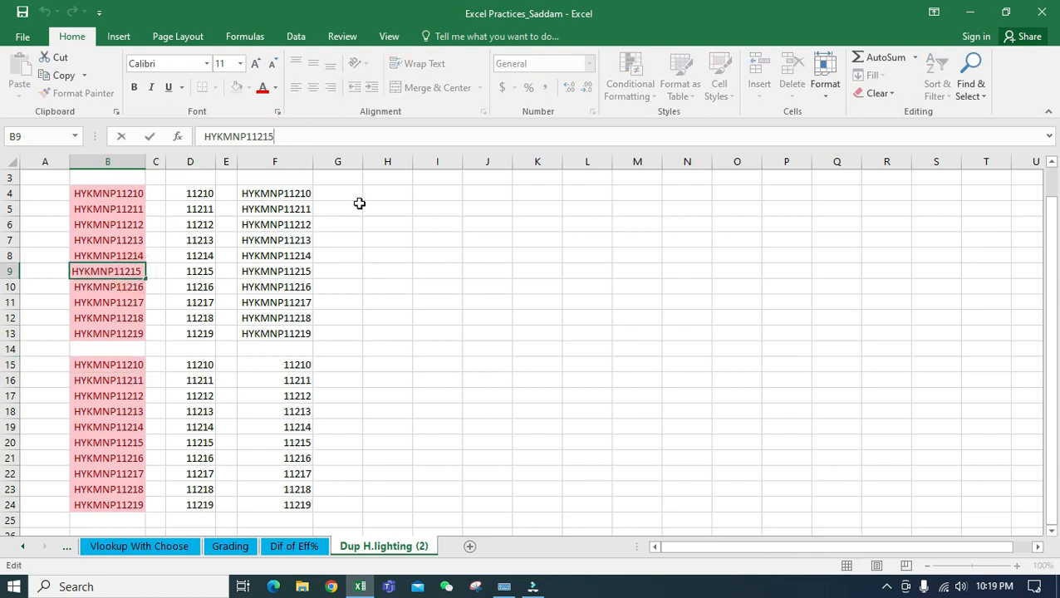
{"action": "key", "text": "BackSpace"}
{"action": "key", "text": "BackSpace"}
{"action": "key", "text": "Return"}
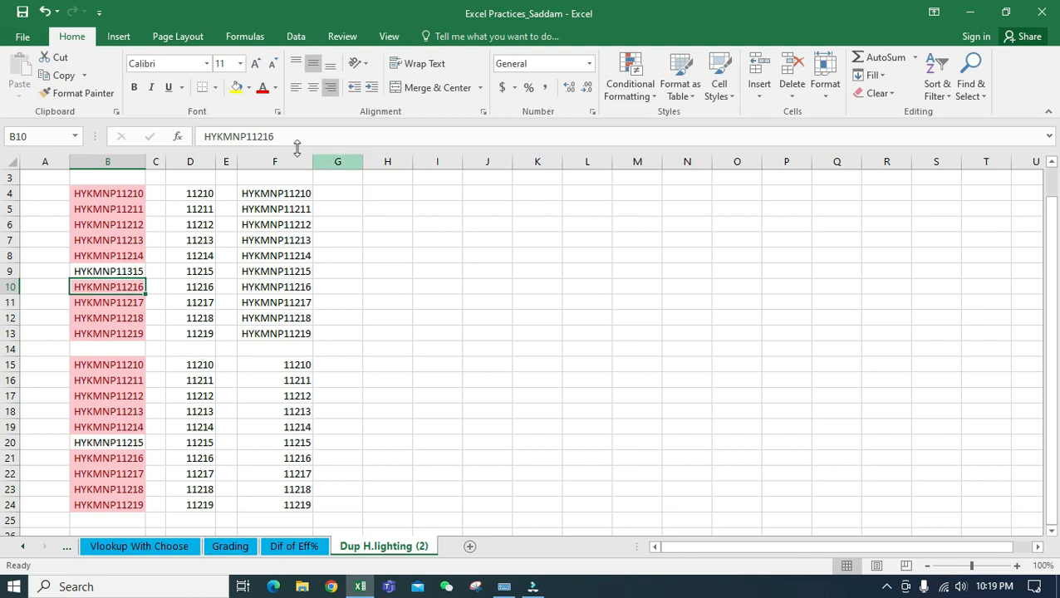
- Compare cells B9 and B20, and undo the test edit in B9
{"action": "left_click", "coordinate": [138, 264]}
{"action": "left_click", "coordinate": [134, 442]}
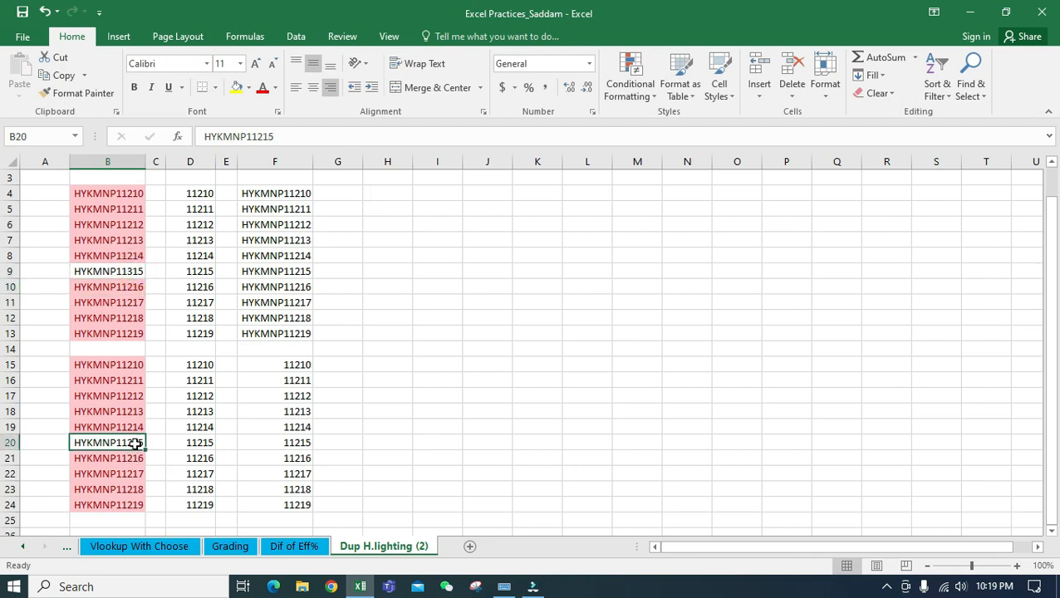
{"action": "left_click", "coordinate": [130, 273]}
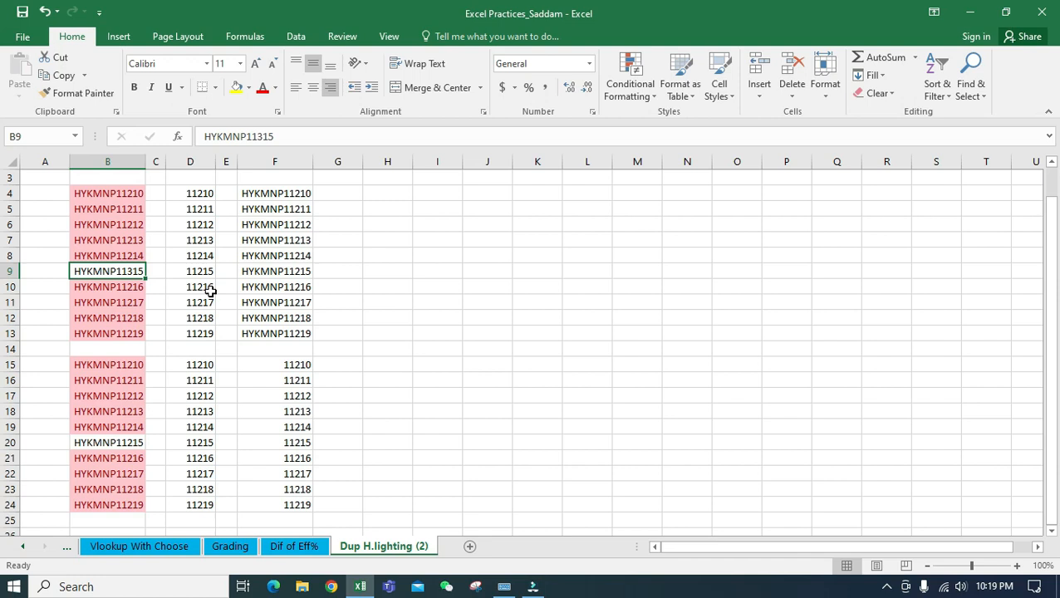
{"action": "key", "text": "ctrl+z"}
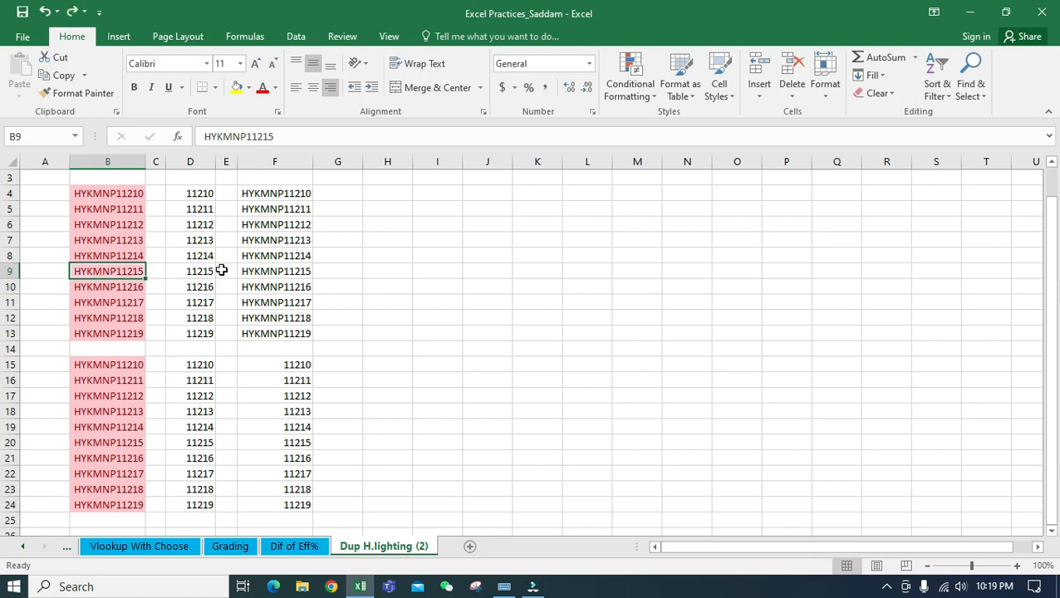
- Highlight the duplicate numbers in D4:D24 with Light Red Fill with Dark Red Text using conditional formatting
{"action": "left_click_drag", "start_coordinate": [199, 193], "coordinate": [196, 505]}
{"action": "left_click", "coordinate": [641, 90]}
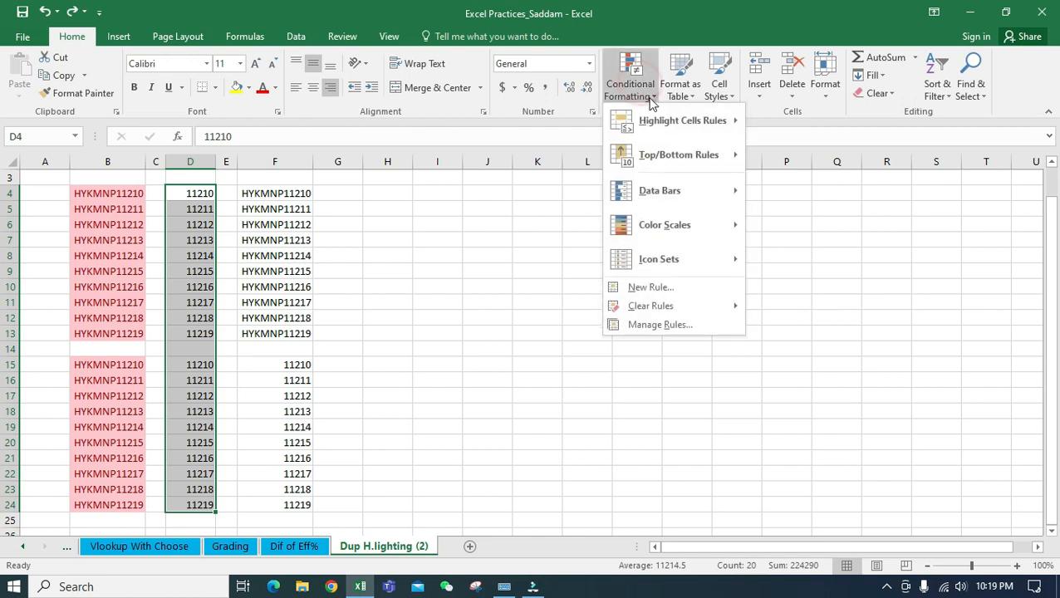
{"action": "mouse_move", "coordinate": [706, 121]}
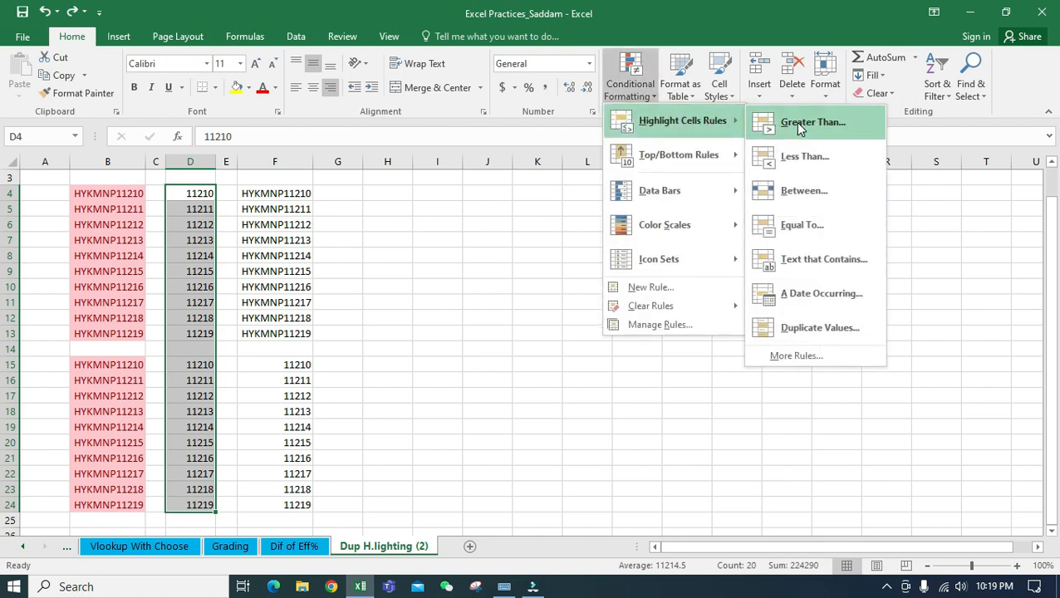
{"action": "left_click", "coordinate": [817, 333]}
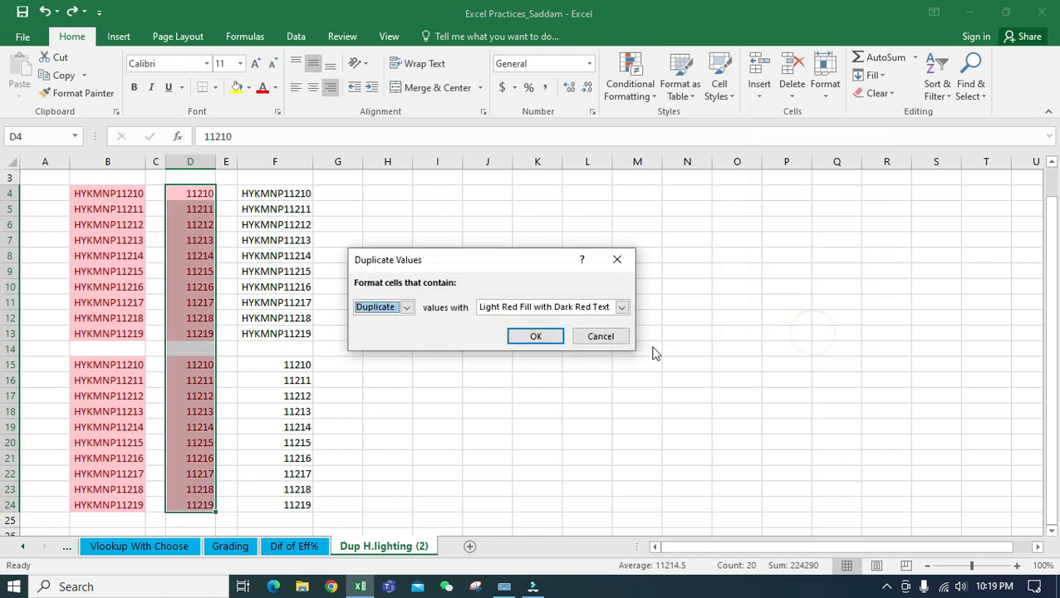
{"action": "left_click", "coordinate": [530, 312]}
{"action": "left_click", "coordinate": [493, 282]}
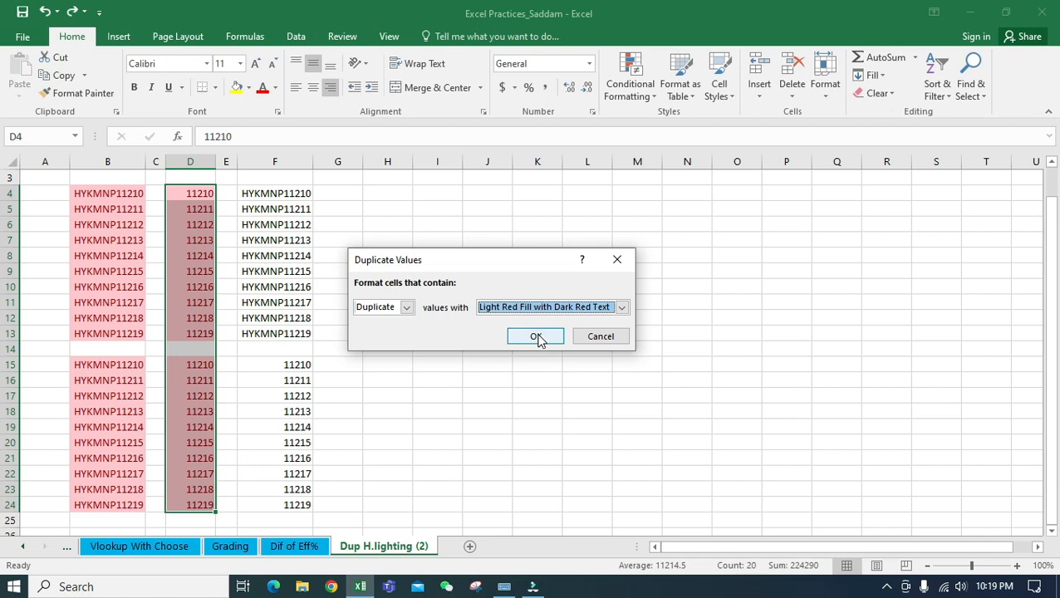
{"action": "left_click", "coordinate": [536, 336]}
{"action": "scroll", "coordinate": [439, 311], "scroll_direction": "up", "scroll_amount": 1}
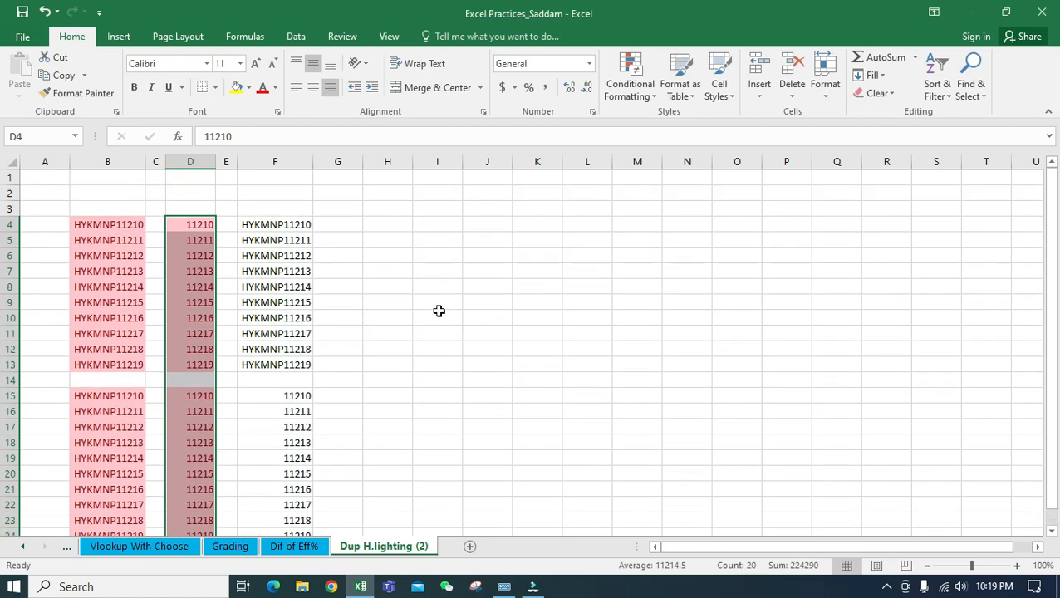
{"action": "left_click", "coordinate": [440, 315]}
{"action": "left_click", "coordinate": [442, 366]}
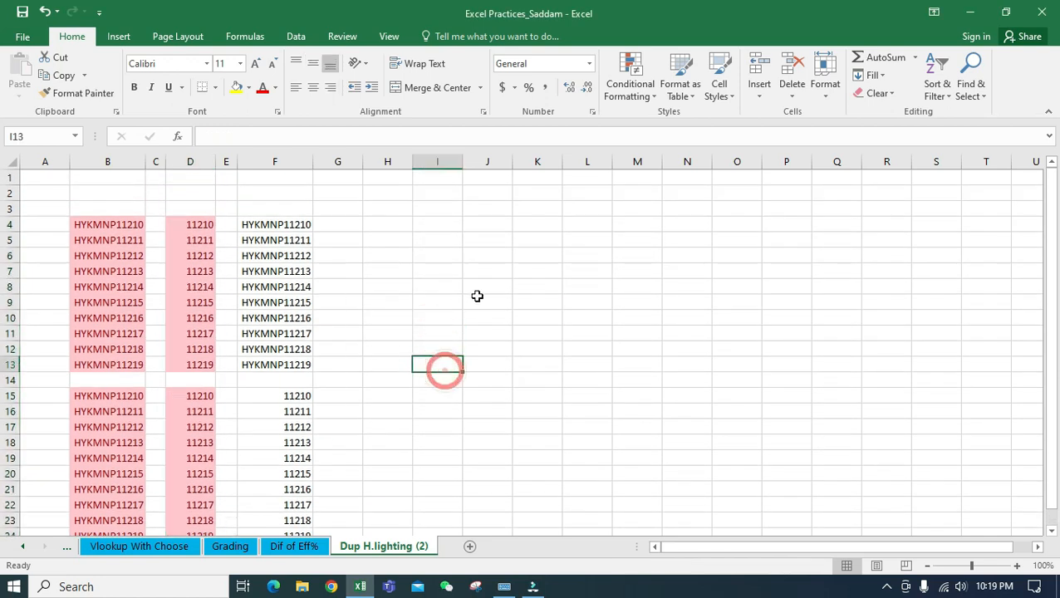
{"action": "left_click", "coordinate": [480, 300]}
- Change the number in cell D18 to 11846 to test the duplicate highlighting
{"action": "scroll", "coordinate": [218, 436], "scroll_direction": "down", "scroll_amount": 1}
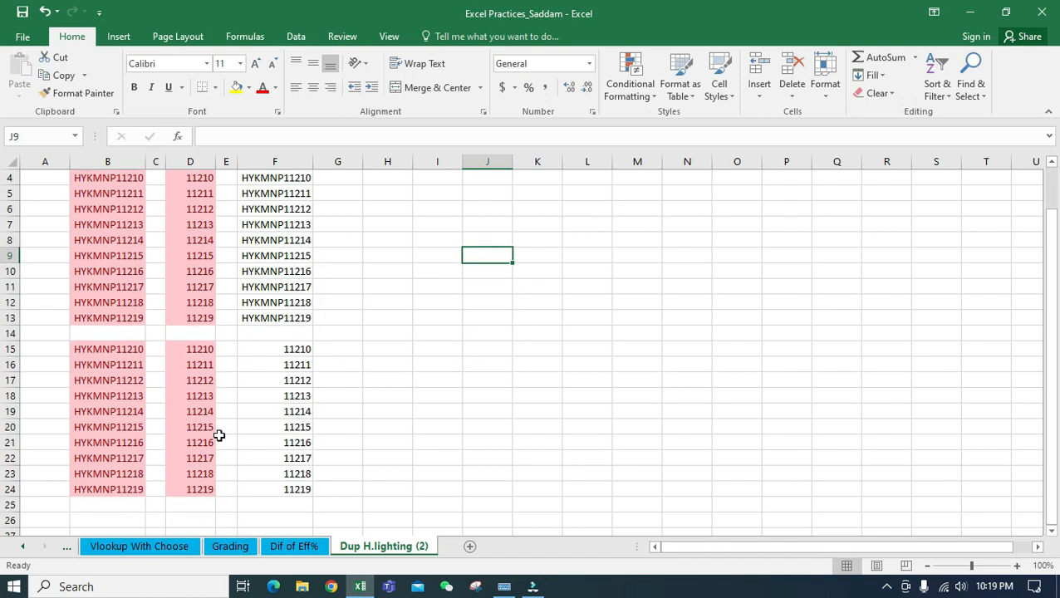
{"action": "left_click", "coordinate": [203, 392]}
{"action": "key", "text": "F2"}
{"action": "key", "text": "BackSpace"}
{"action": "type", "text": "846"}
{"action": "key", "text": "Return"}
- Compare cells D18 and D7, and undo the test edit in D18
{"action": "key", "text": "Up"}
{"action": "left_click", "coordinate": [194, 225]}
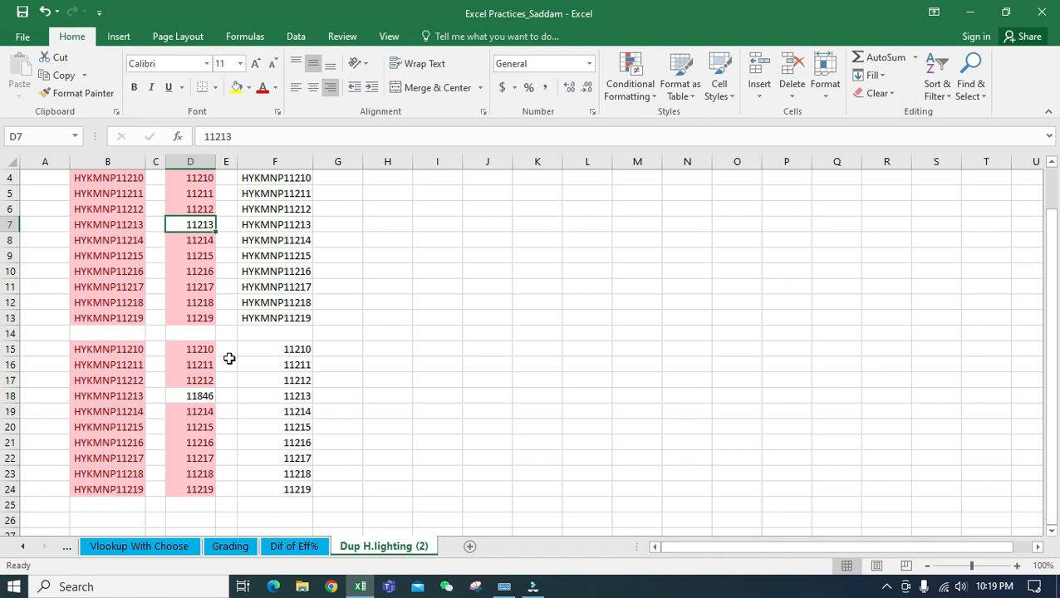
{"action": "scroll", "coordinate": [229, 358], "scroll_direction": "up", "scroll_amount": 1}
{"action": "key", "text": "ctrl+z"}
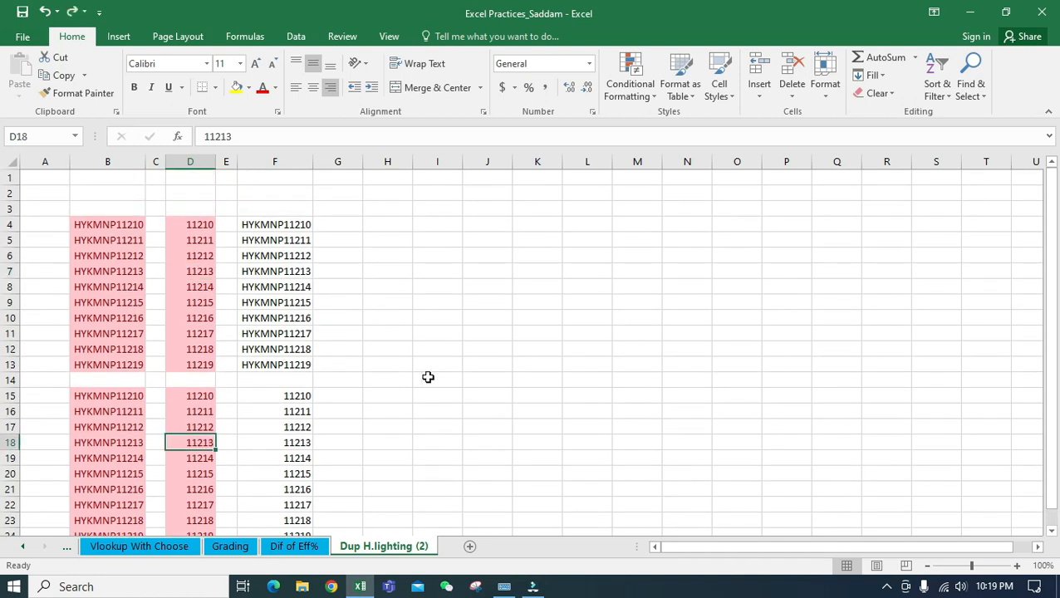
{"action": "scroll", "coordinate": [427, 377], "scroll_direction": "down", "scroll_amount": 1}
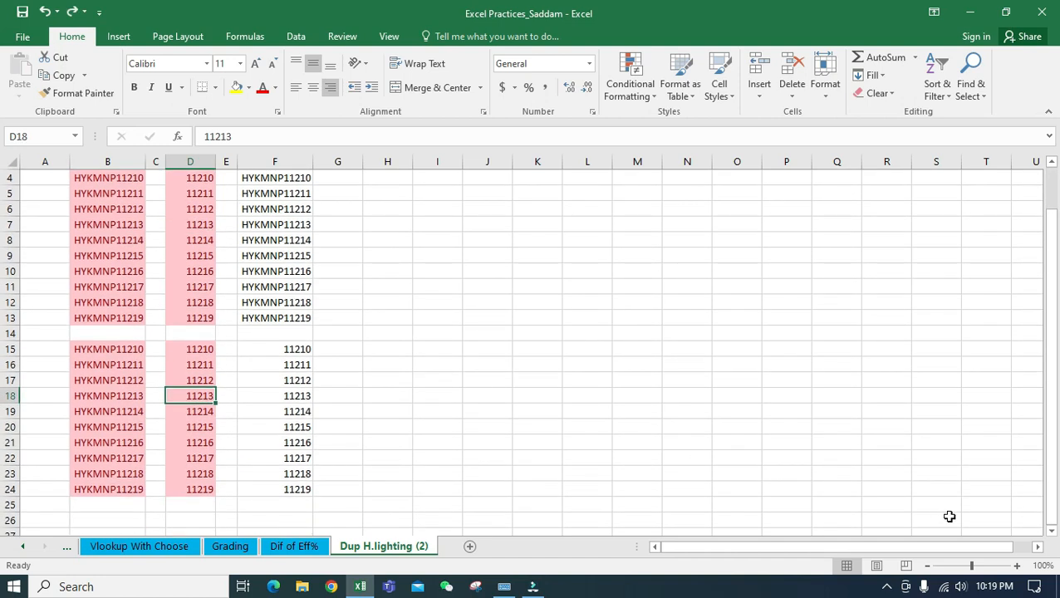
{"action": "scroll", "coordinate": [755, 501], "scroll_direction": "up", "scroll_amount": 1}
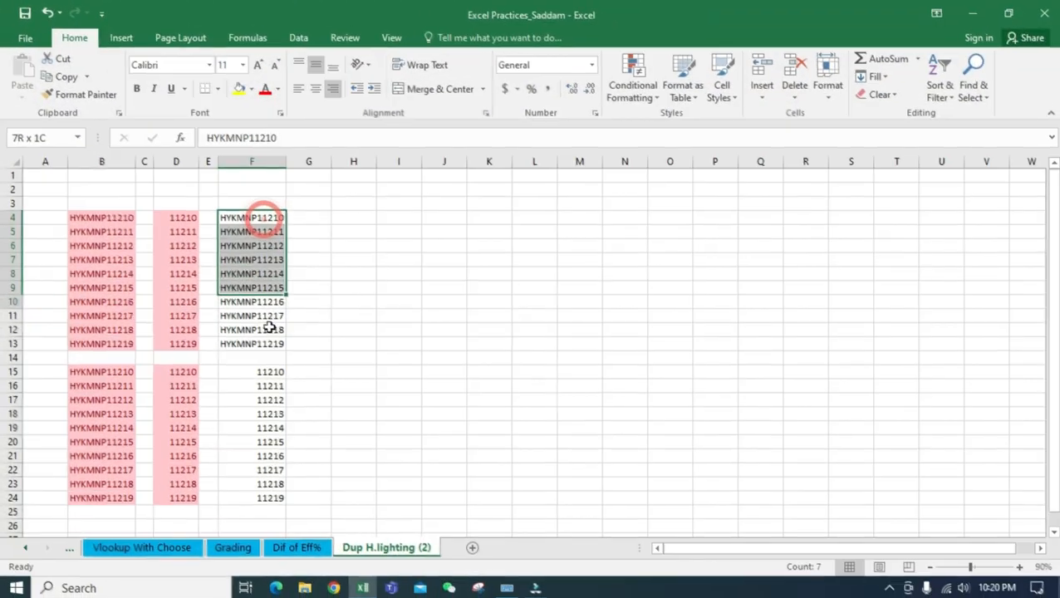
- Examine the text codes in F4:F13 against the plain numbers in F15:F24
{"action": "left_click_drag", "start_coordinate": [267, 337], "coordinate": [274, 494]}
{"action": "left_click", "coordinate": [359, 353]}
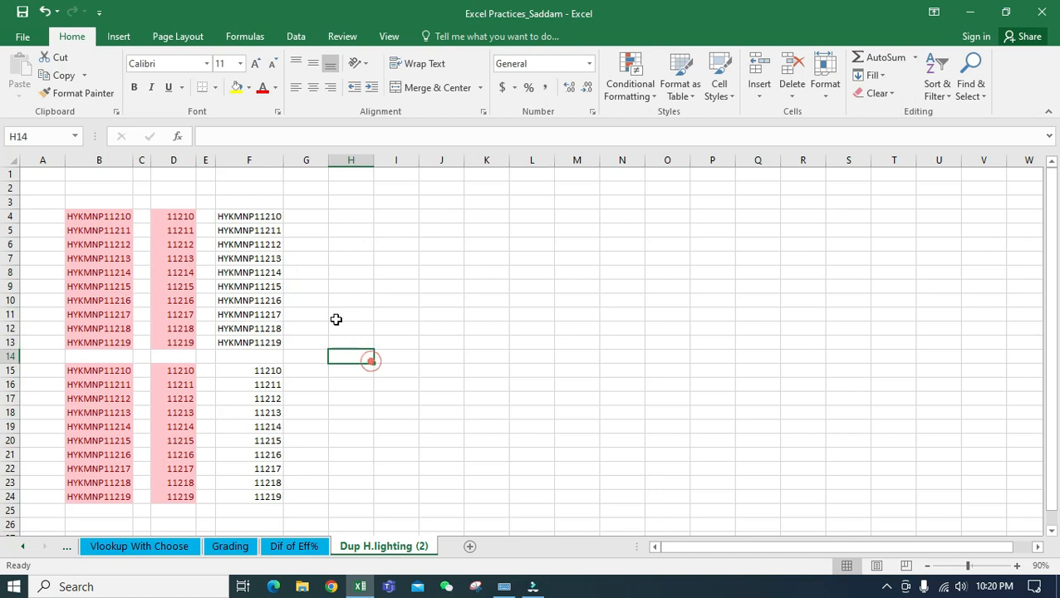
{"action": "left_click", "coordinate": [268, 217]}
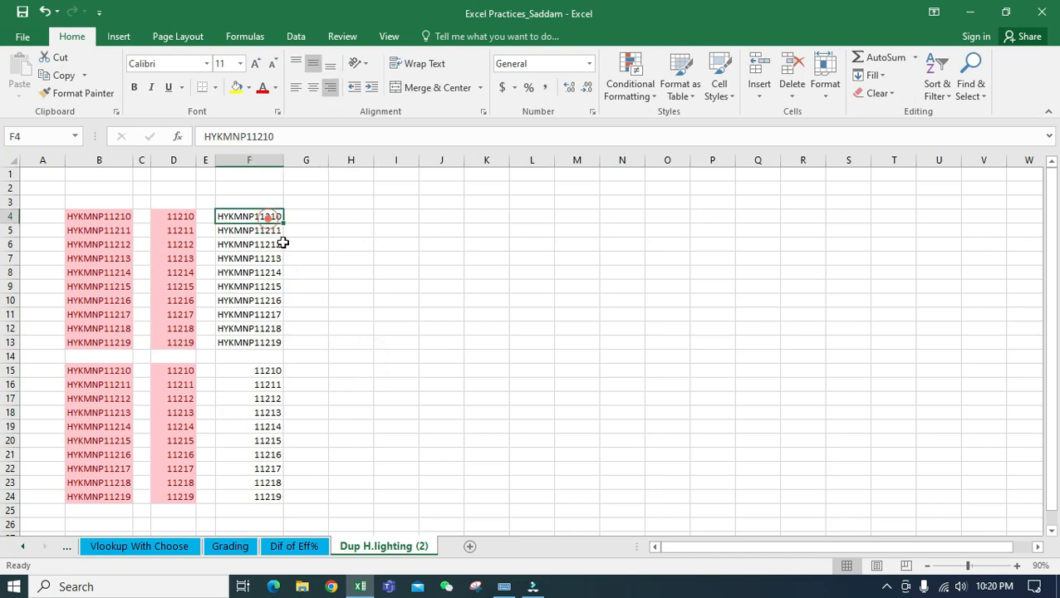
{"action": "left_click", "coordinate": [272, 374]}
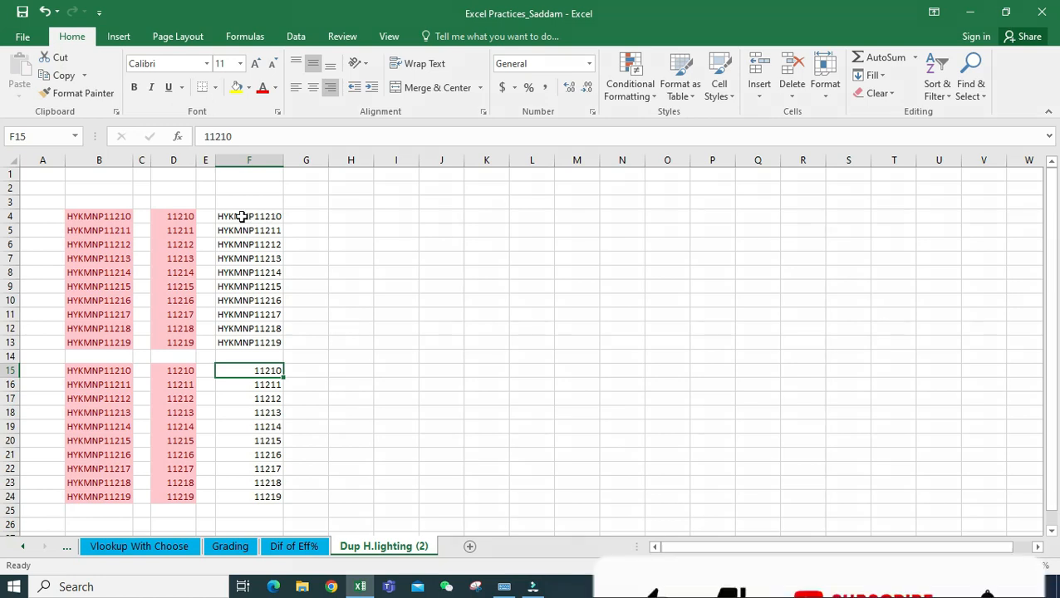
{"action": "left_click", "coordinate": [241, 215]}
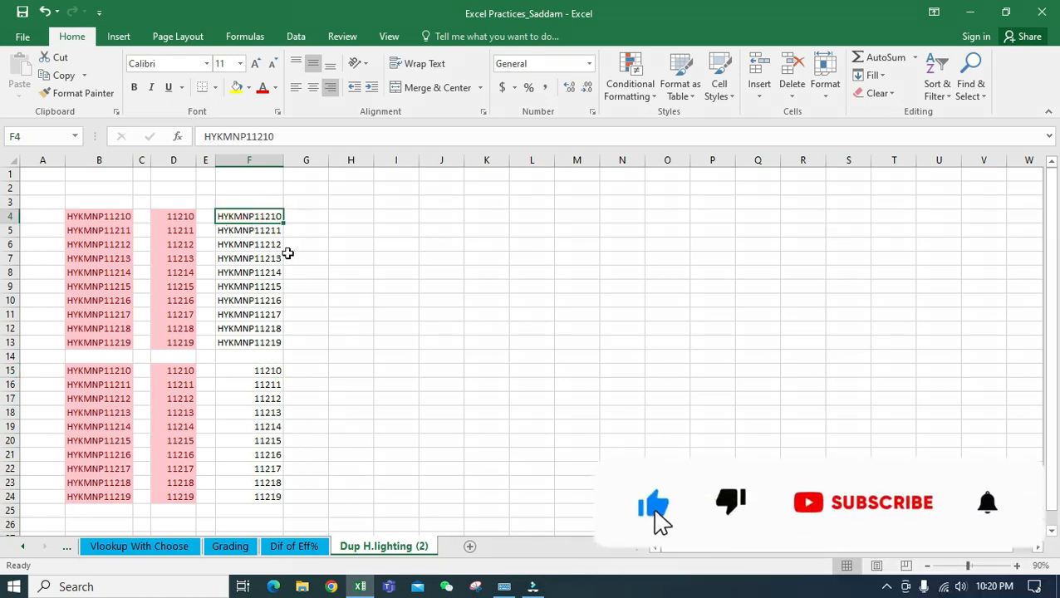
{"action": "left_click", "coordinate": [259, 257]}
{"action": "left_click", "coordinate": [259, 272]}
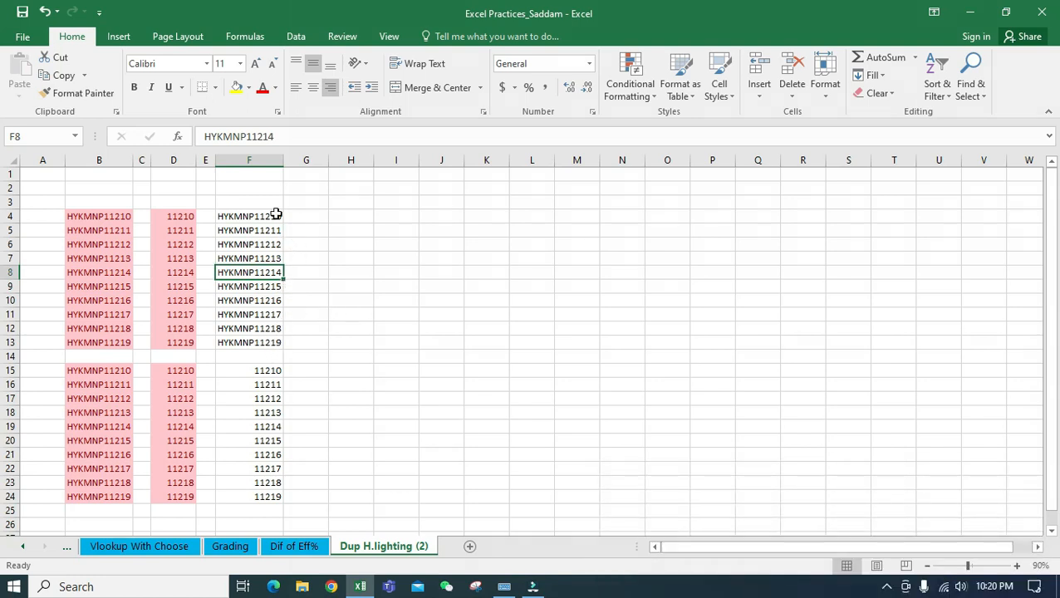
- Begin a formula in H4 with =SUMPRODUCT(--(RIGHT($F$4:$F$24,5), taking the last five characters of the column F range
{"action": "left_click", "coordinate": [357, 217]}
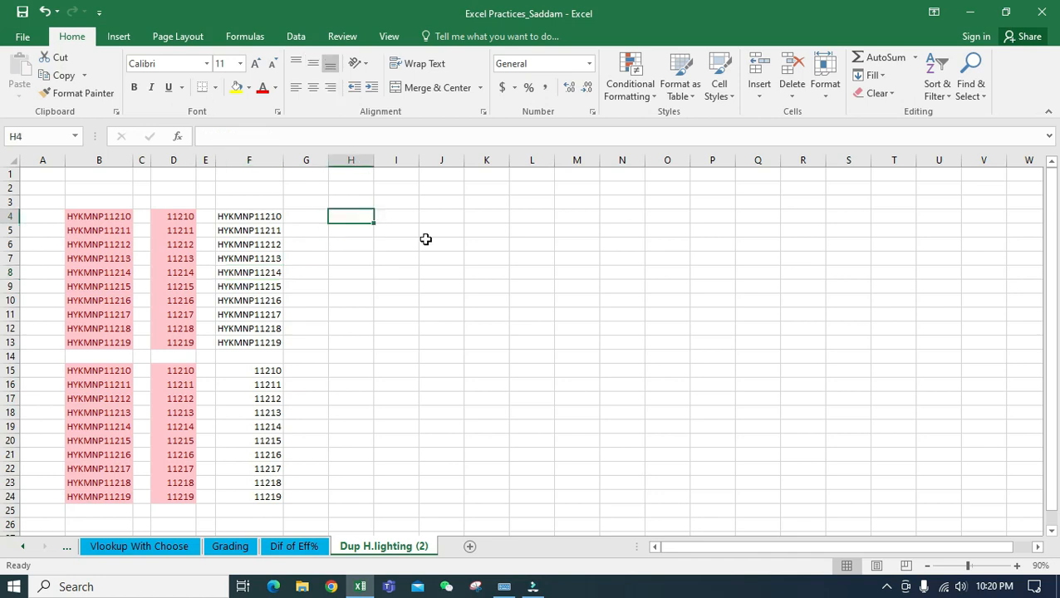
{"action": "type", "text": "="}
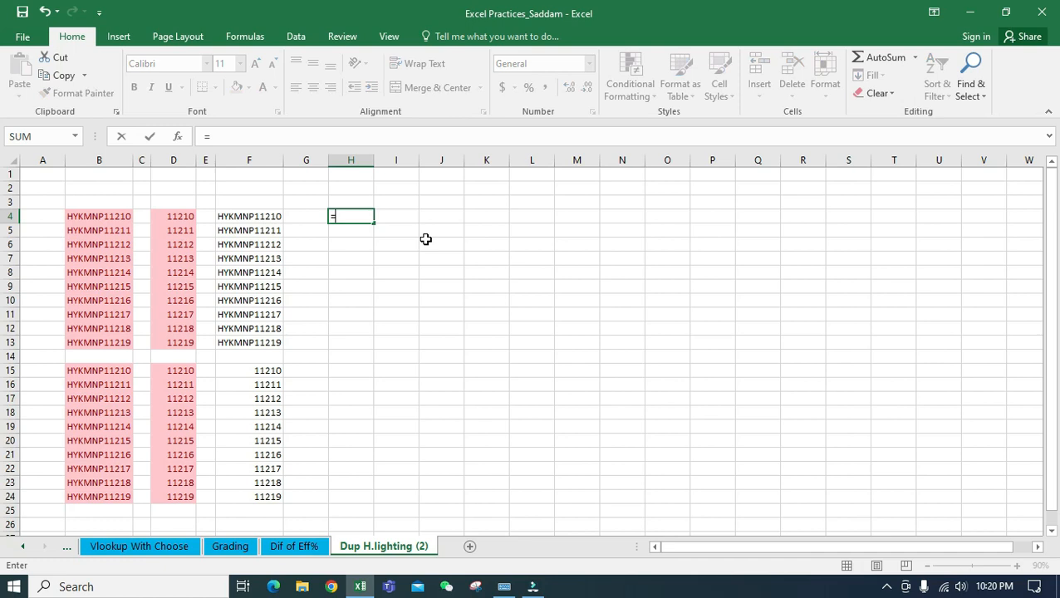
{"action": "type", "text": "SUMPRO"}
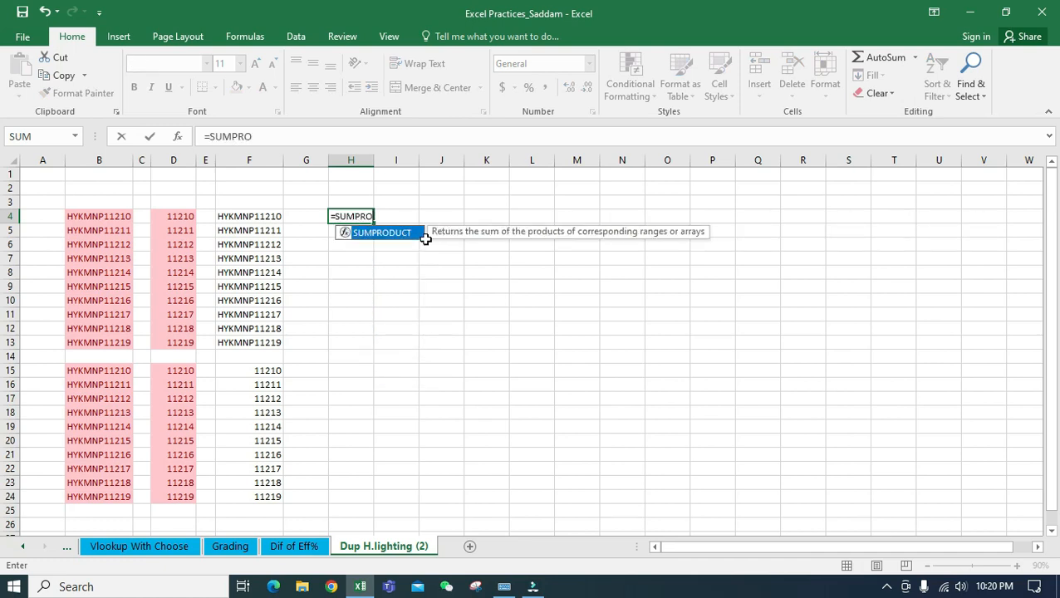
{"action": "key", "text": "Tab"}
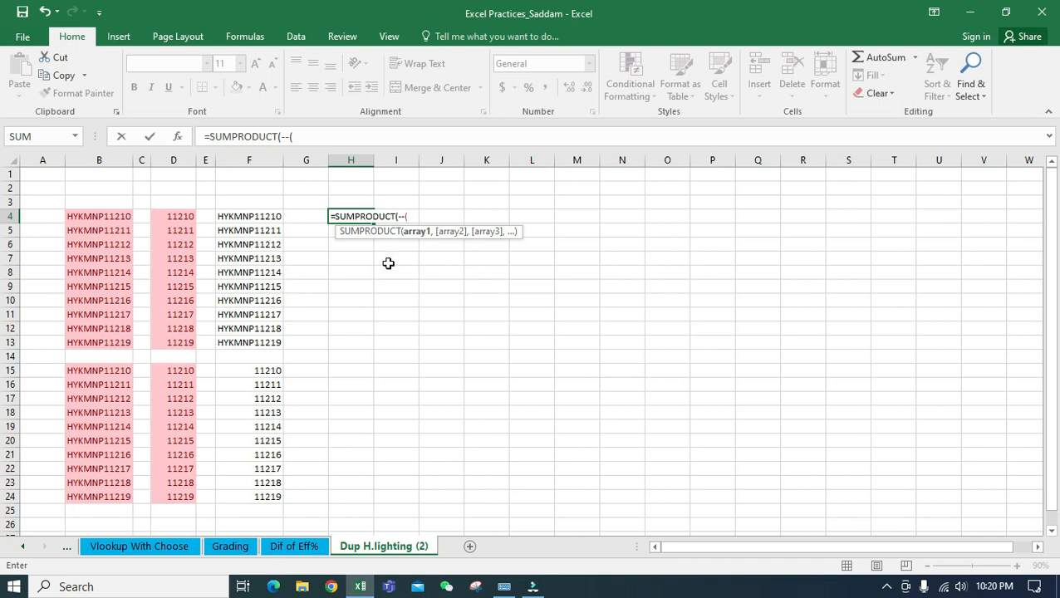
{"action": "type", "text": "RIGH"}
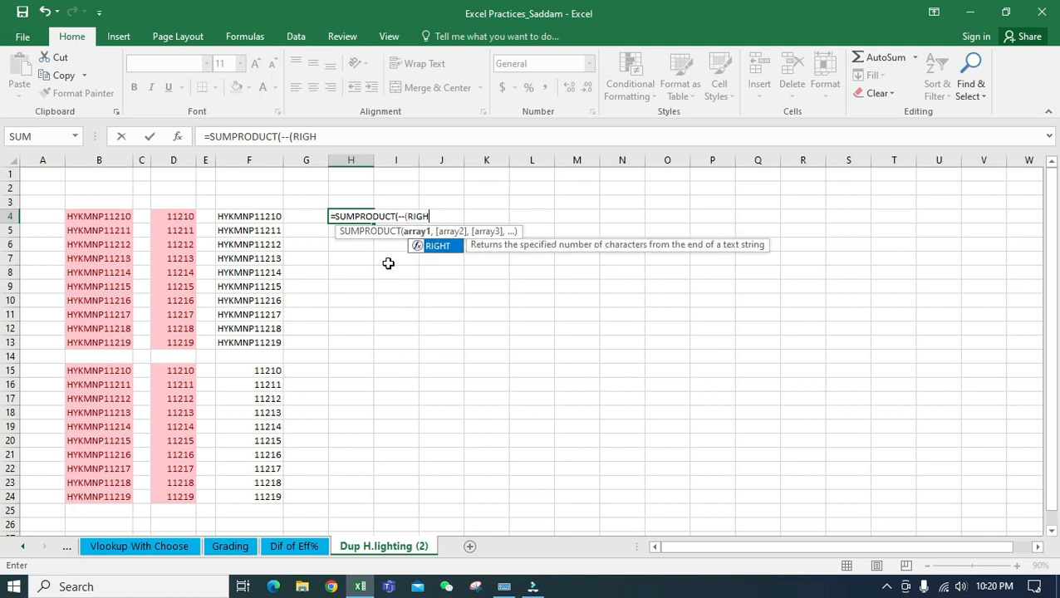
{"action": "type", "text": "T("}
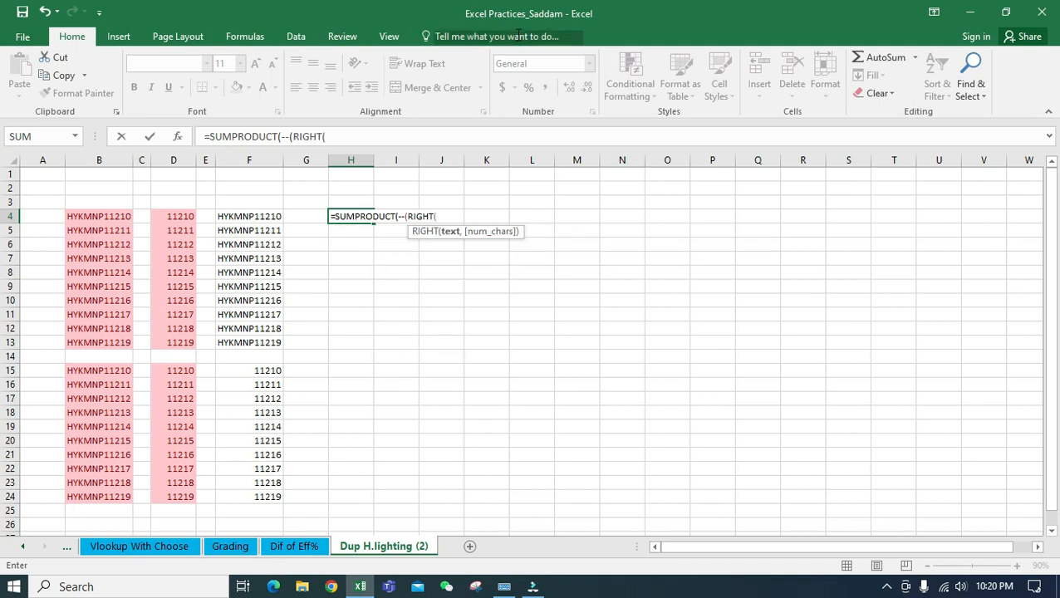
{"action": "left_click_drag", "start_coordinate": [267, 217], "coordinate": [269, 497]}
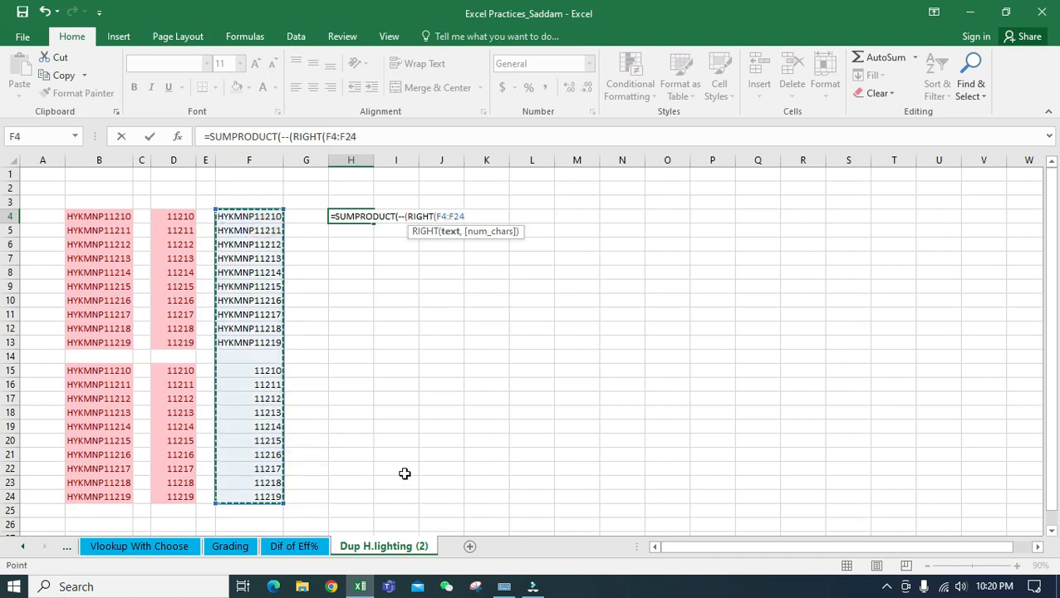
{"action": "key", "text": "F4"}
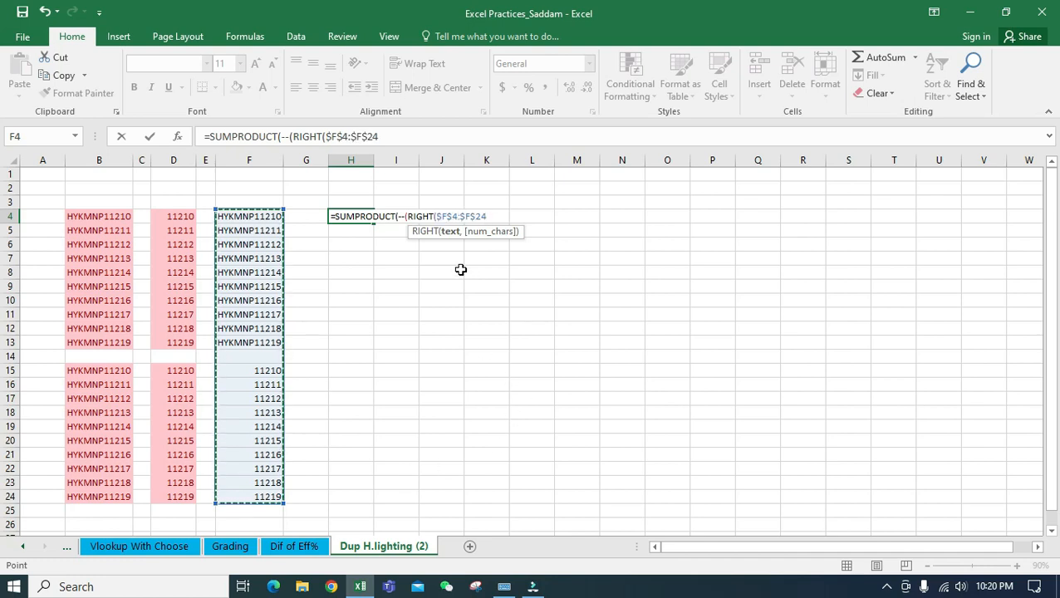
{"action": "type", "text": ","}
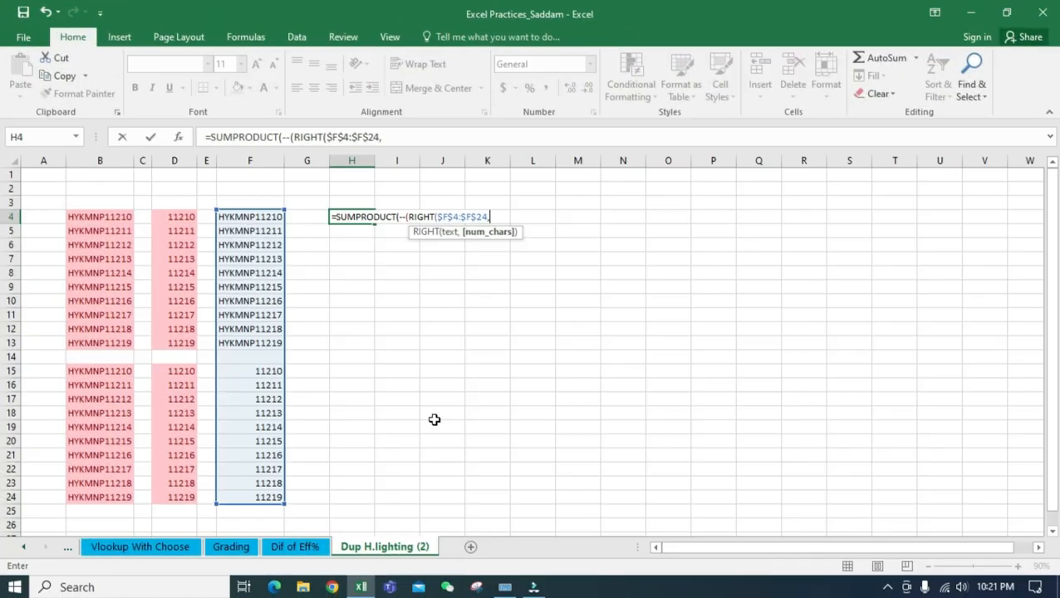
{"action": "type", "text": "5"}
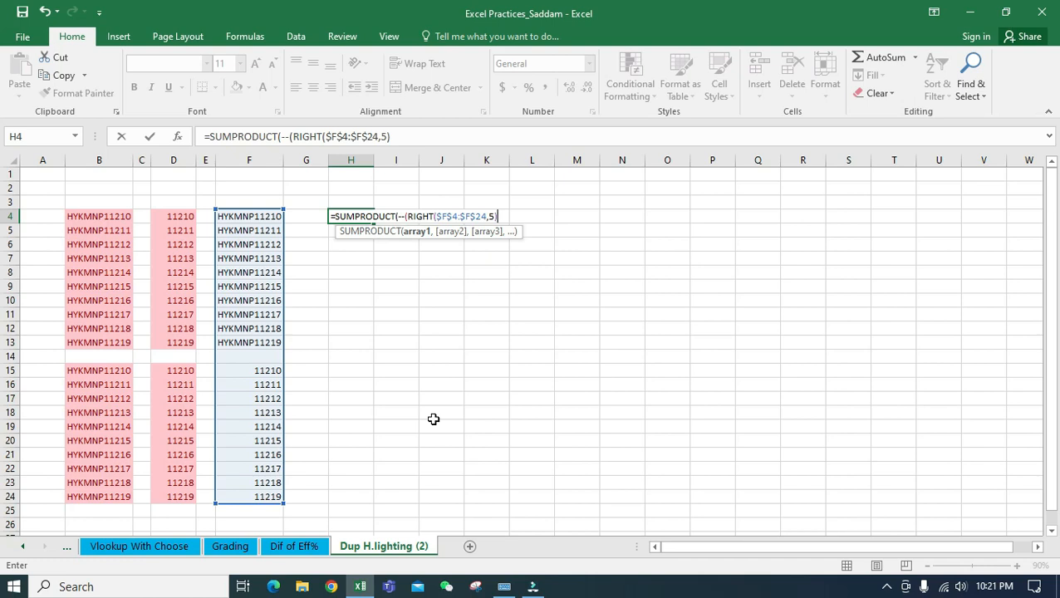
- Complete the H4 formula by comparing with =RIGHT($F4,5))) and enter it in the cell
{"action": "type", "text": "="}
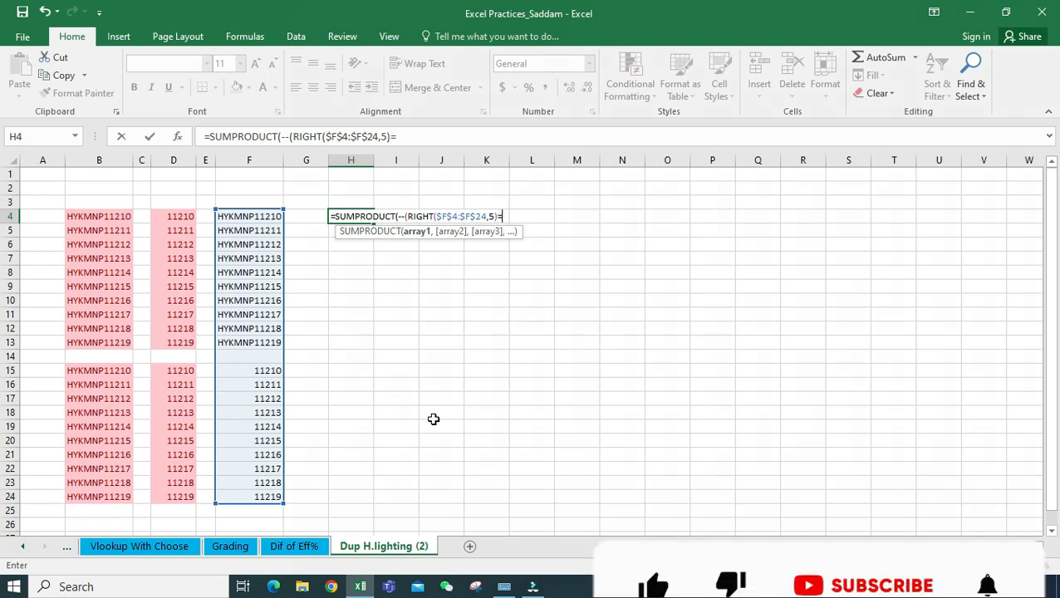
{"action": "type", "text": "RIG"}
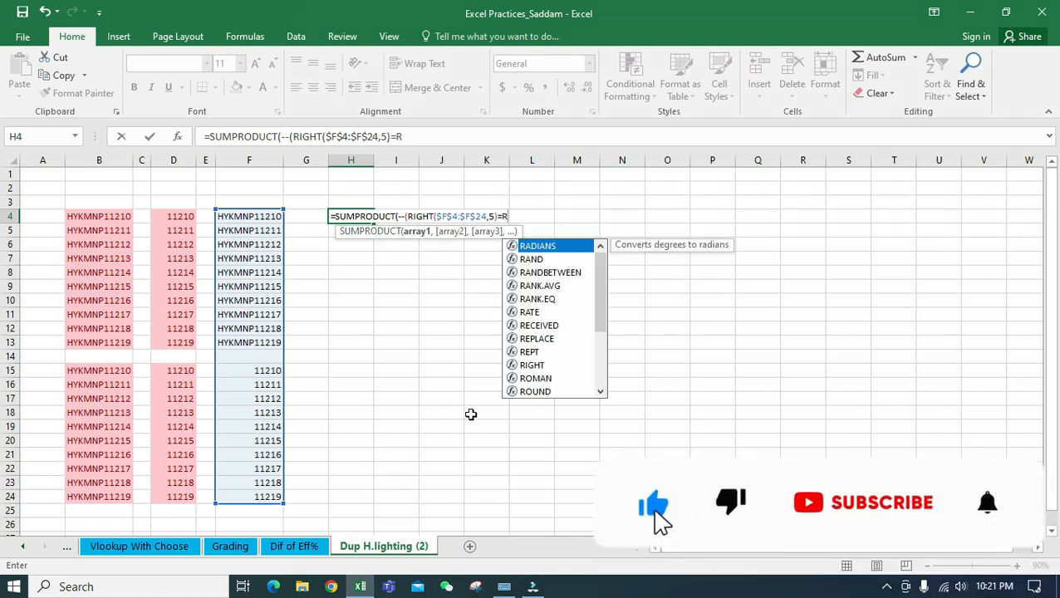
{"action": "type", "text": "HT("}
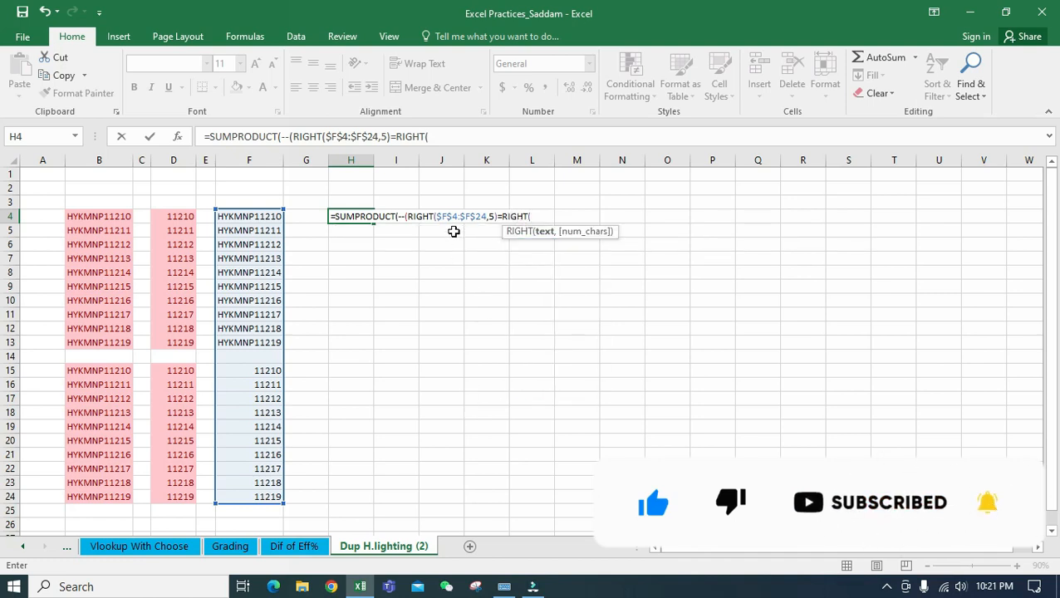
{"action": "left_click", "coordinate": [460, 132]}
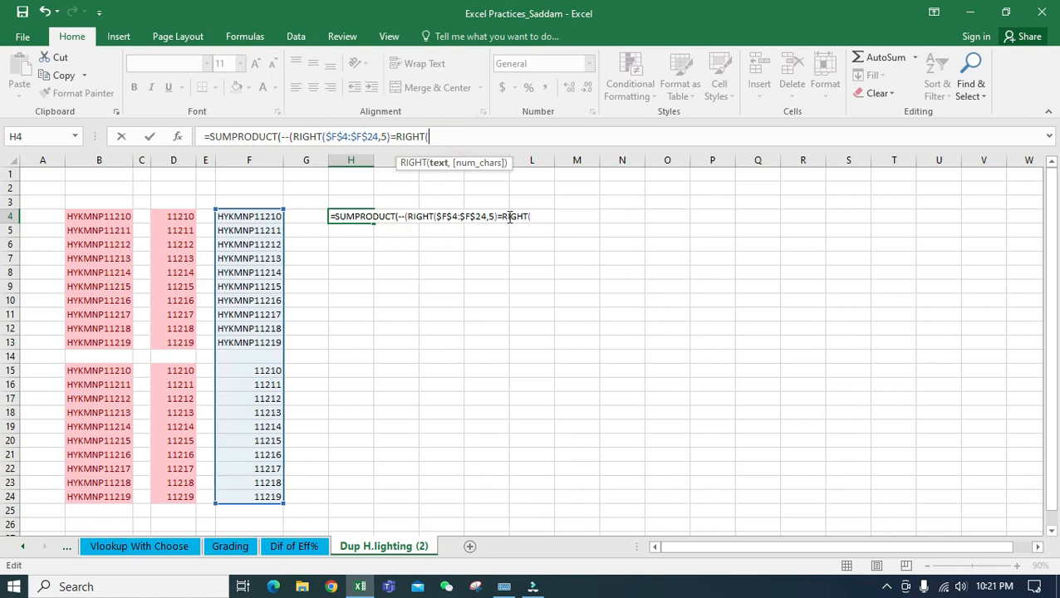
{"action": "left_click", "coordinate": [246, 219]}
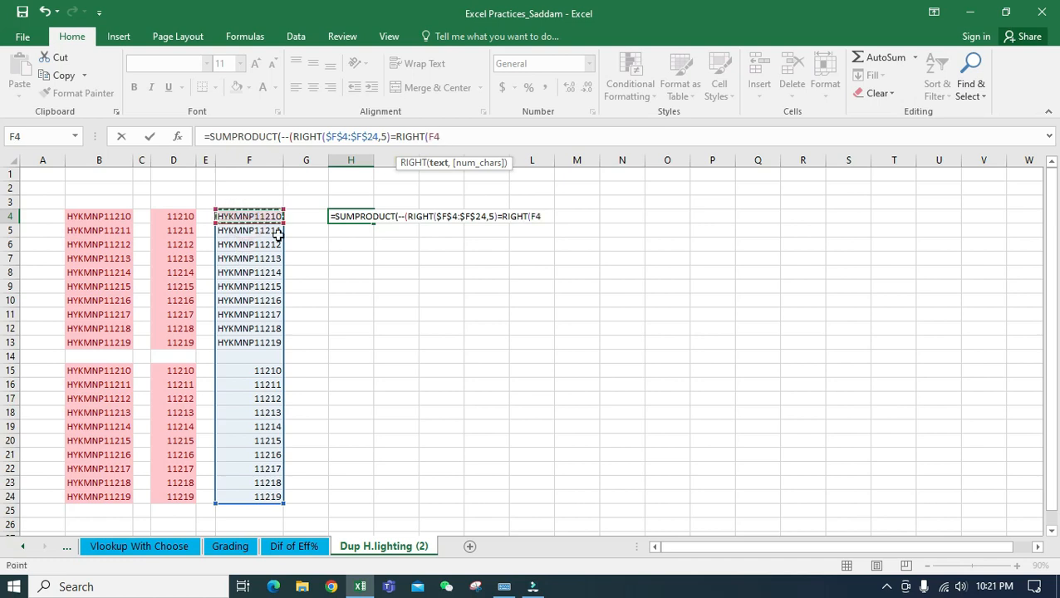
{"action": "key", "text": "F4"}
{"action": "type", "text": ",5"}
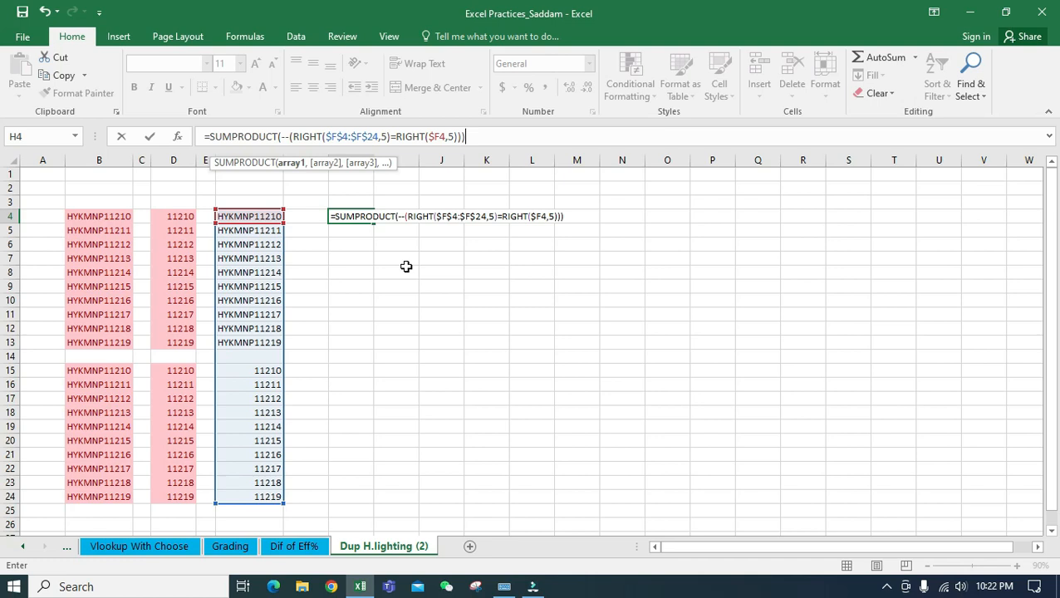
{"action": "type", "text": ")))"}
{"action": "key", "text": "Return"}
{"action": "key", "text": "Up"}
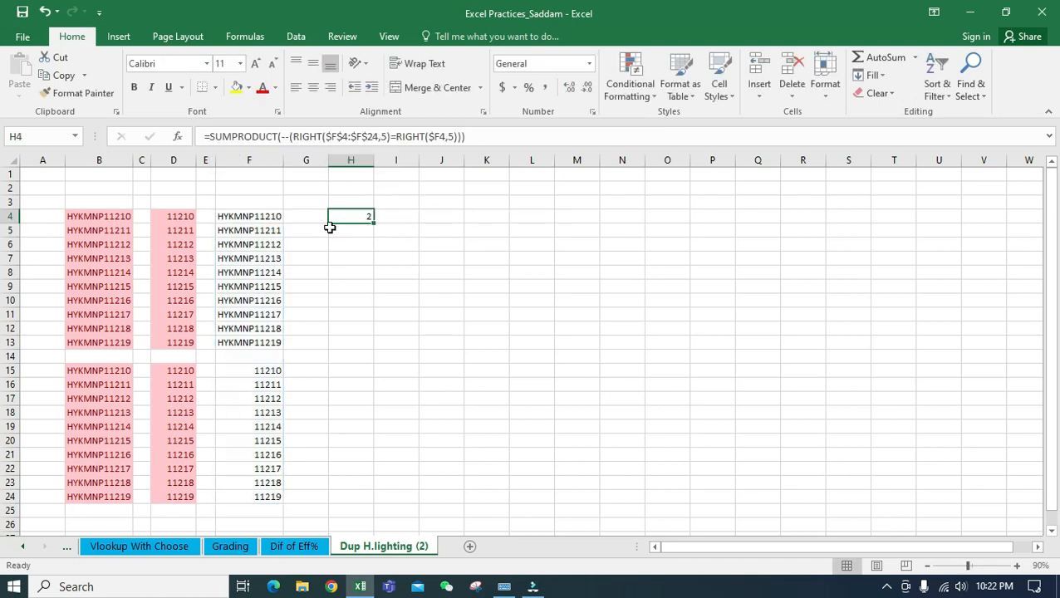
- Test the count formula in H4 by setting F18 to 11210, and undo that edit
{"action": "left_click", "coordinate": [257, 217]}
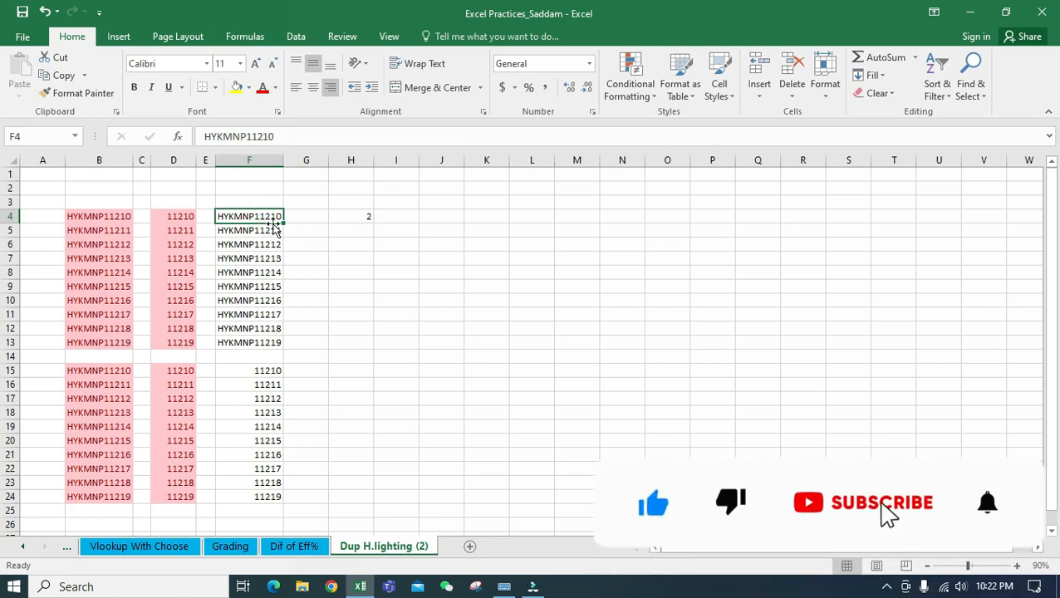
{"action": "left_click_drag", "start_coordinate": [274, 218], "coordinate": [274, 494]}
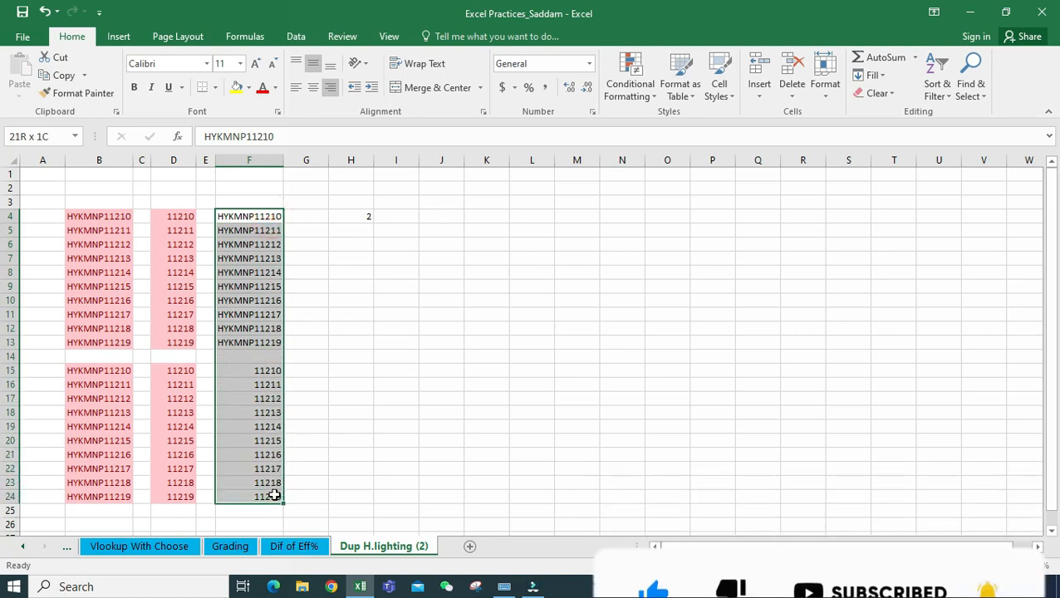
{"action": "left_click", "coordinate": [268, 214]}
{"action": "left_click", "coordinate": [271, 371]}
{"action": "left_click", "coordinate": [272, 413]}
{"action": "type", "text": "1121"}
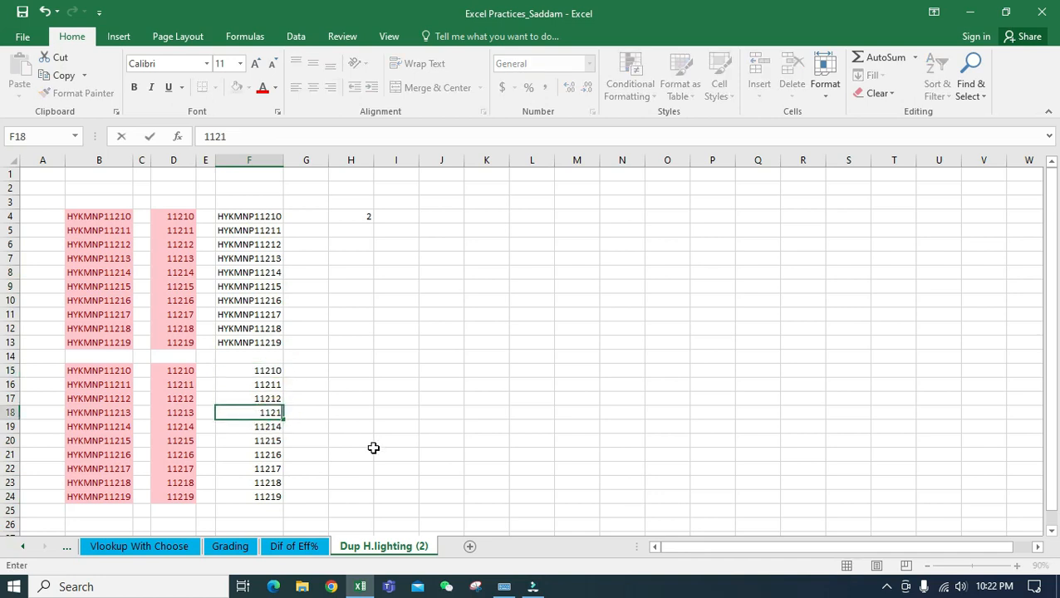
{"action": "type", "text": "0"}
{"action": "key", "text": "ctrl+Return"}
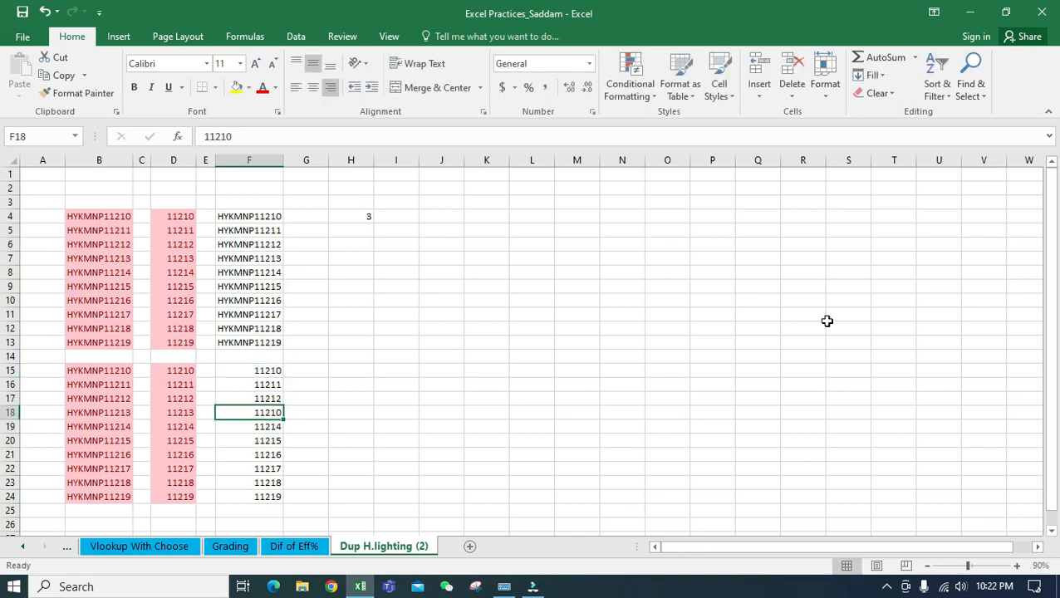
{"action": "left_click", "coordinate": [357, 218]}
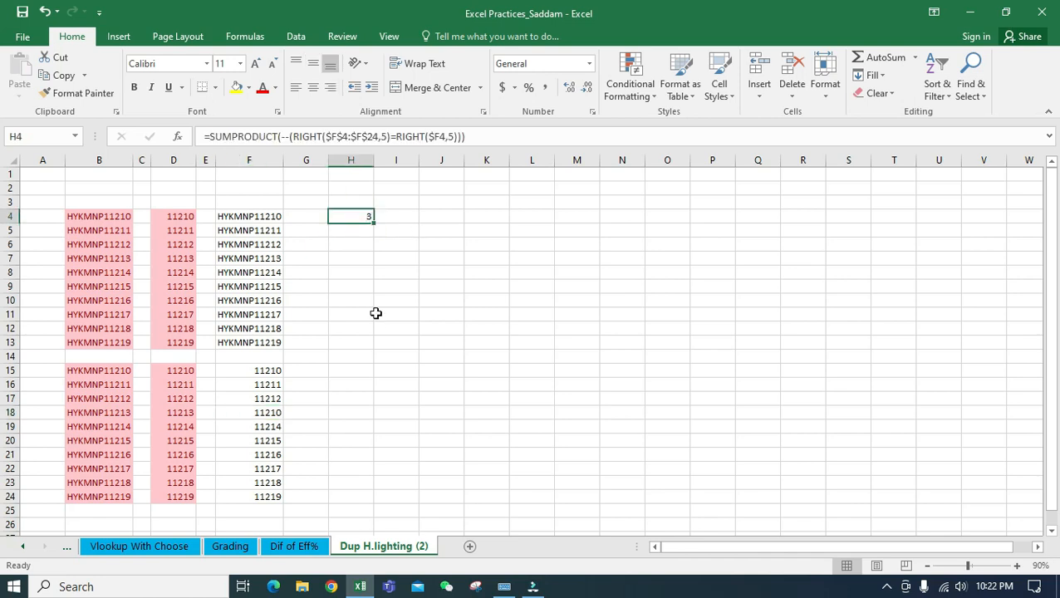
{"action": "key", "text": "ctrl+z"}
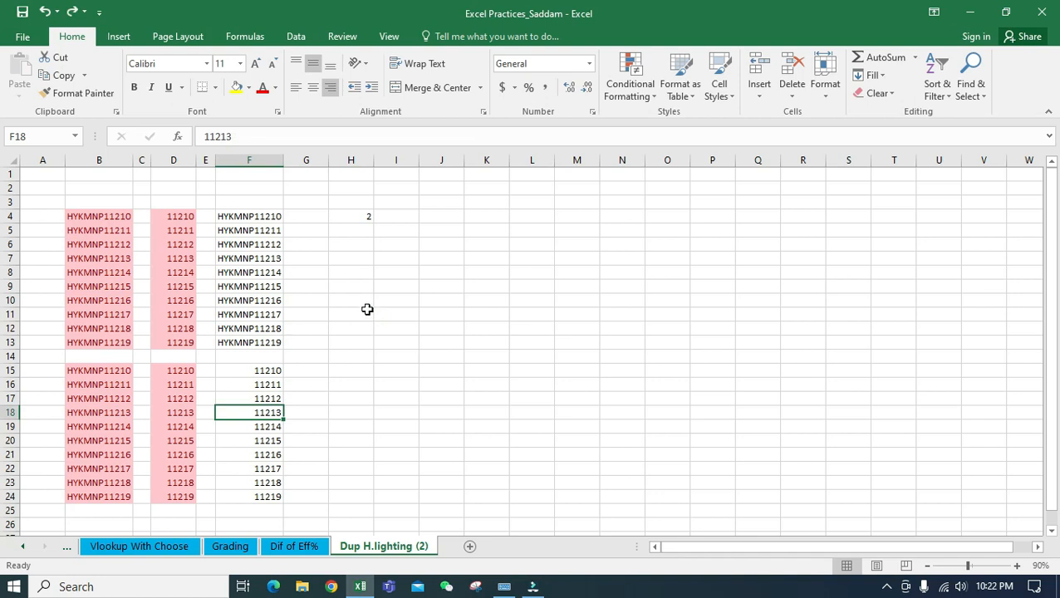
- Copy the full text of the SUMPRODUCT formula in H4, leaving the cell unedited
{"action": "left_click", "coordinate": [354, 215]}
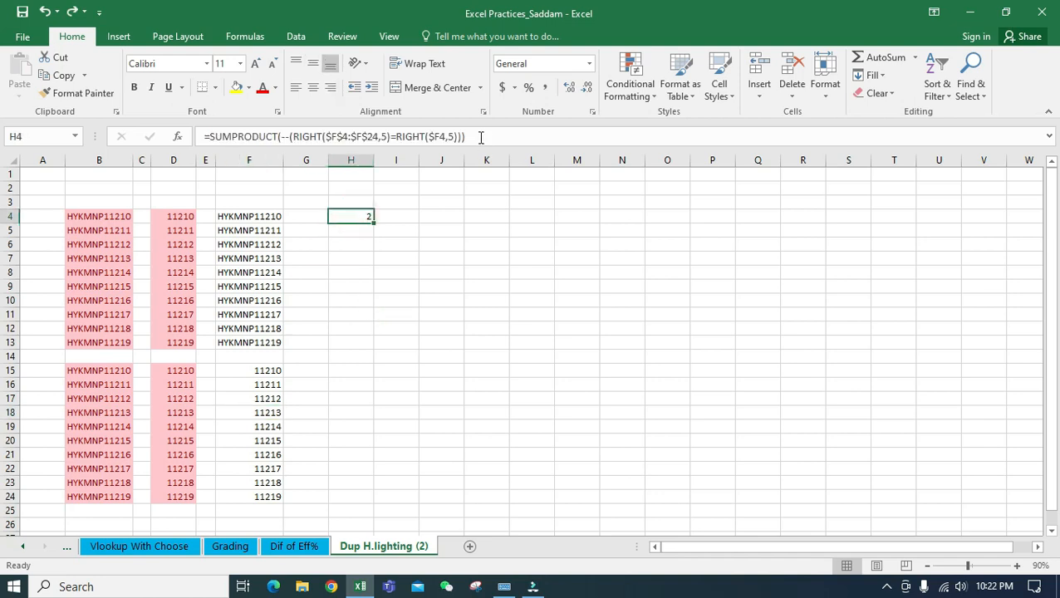
{"action": "left_click", "coordinate": [480, 137]}
{"action": "key", "text": "Home"}
{"action": "key", "text": "shift+End"}
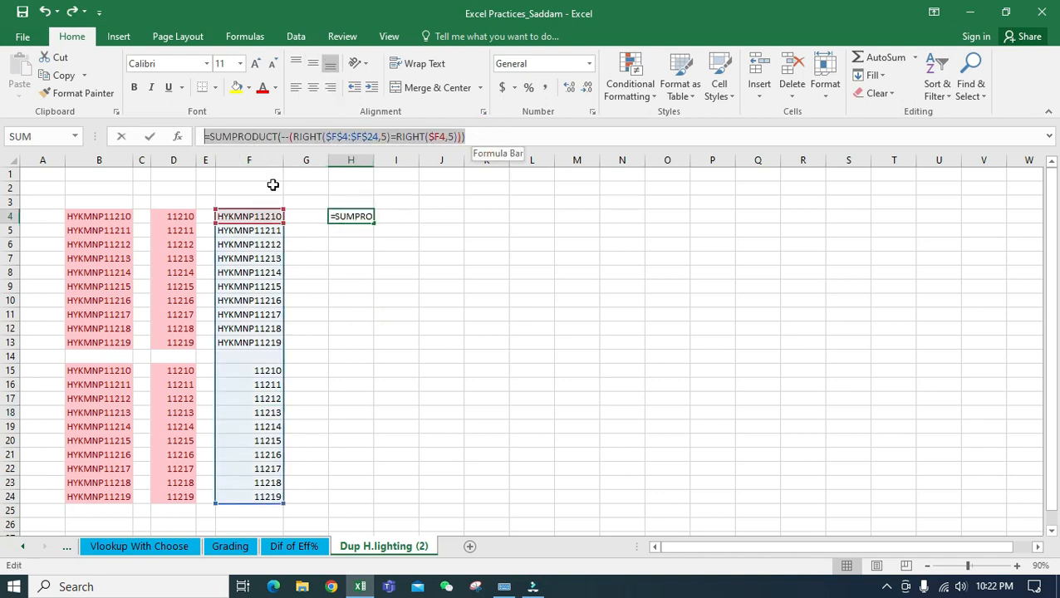
{"action": "key", "text": "ctrl+c"}
{"action": "key", "text": "Escape"}
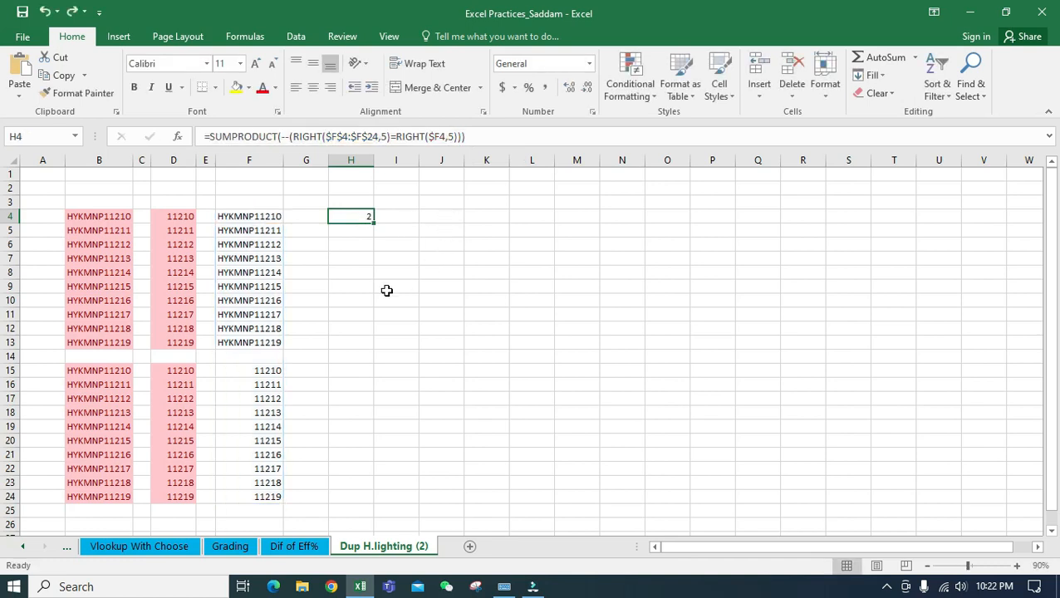
- Set up a formula-based conditional formatting rule for F4:F24 using the copied SUMPRODUCT formula with >1 appended
{"action": "left_click_drag", "start_coordinate": [255, 219], "coordinate": [262, 499]}
{"action": "left_click", "coordinate": [631, 83]}
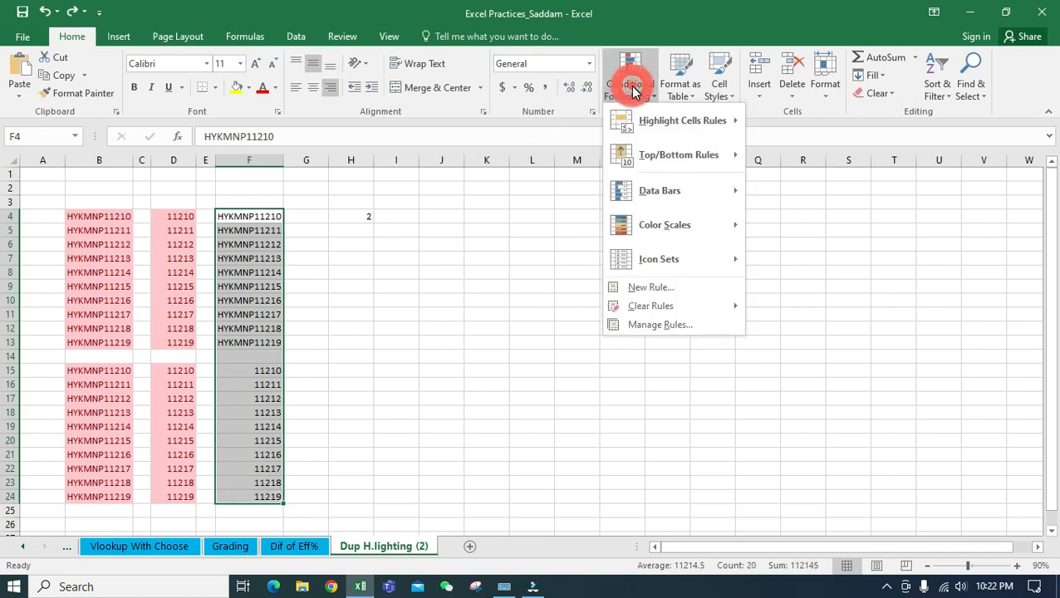
{"action": "mouse_move", "coordinate": [667, 122]}
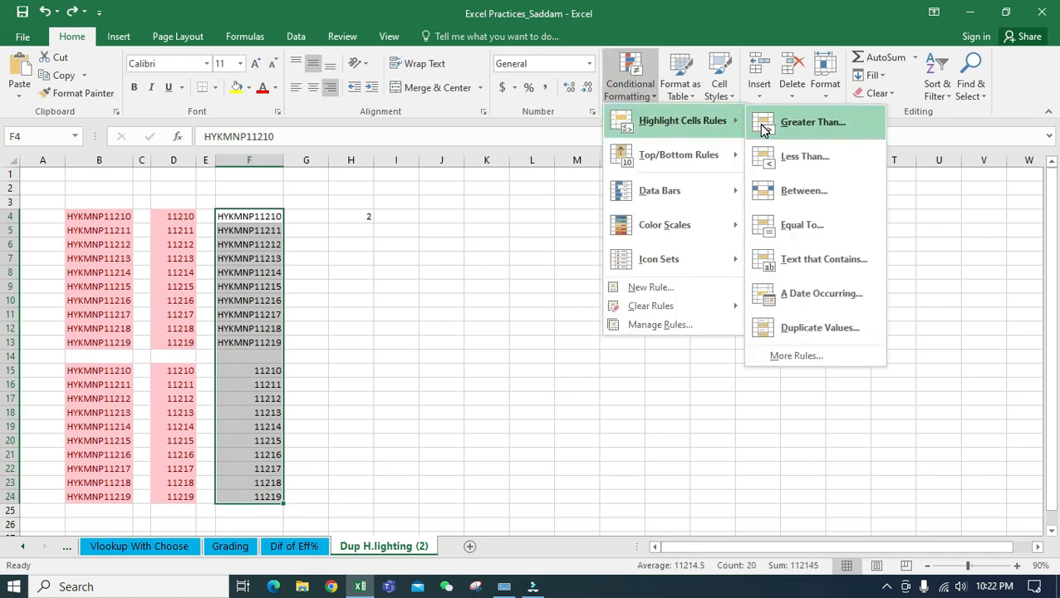
{"action": "left_click", "coordinate": [669, 288]}
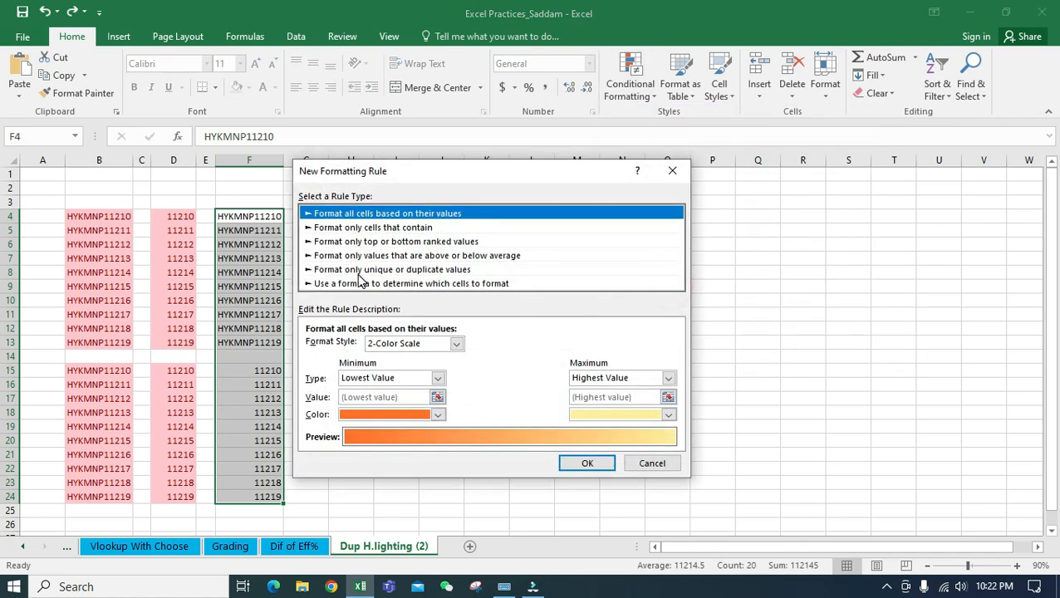
{"action": "left_click", "coordinate": [374, 284]}
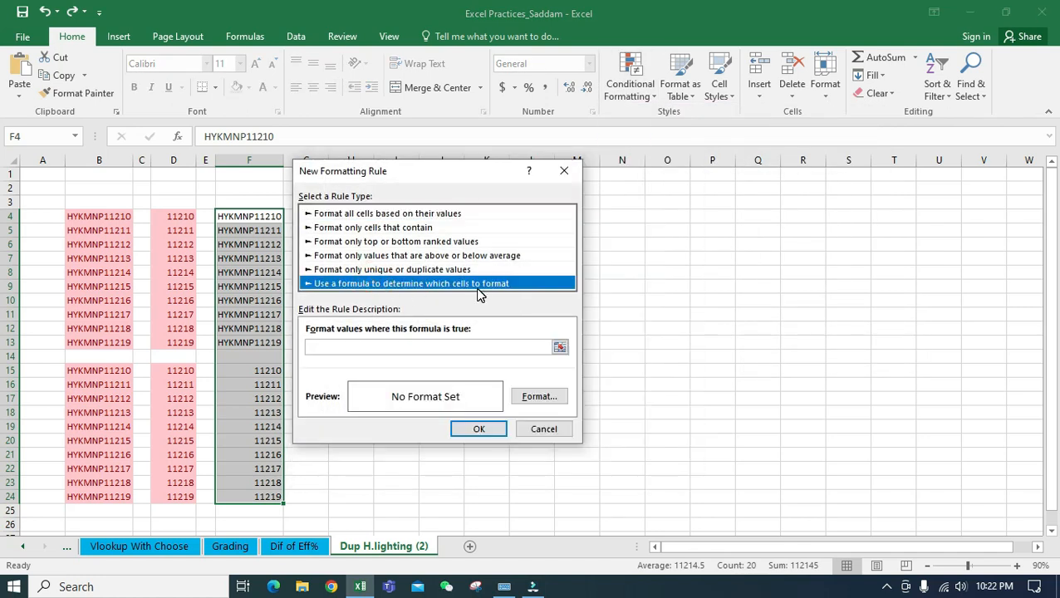
{"action": "left_click", "coordinate": [412, 347]}
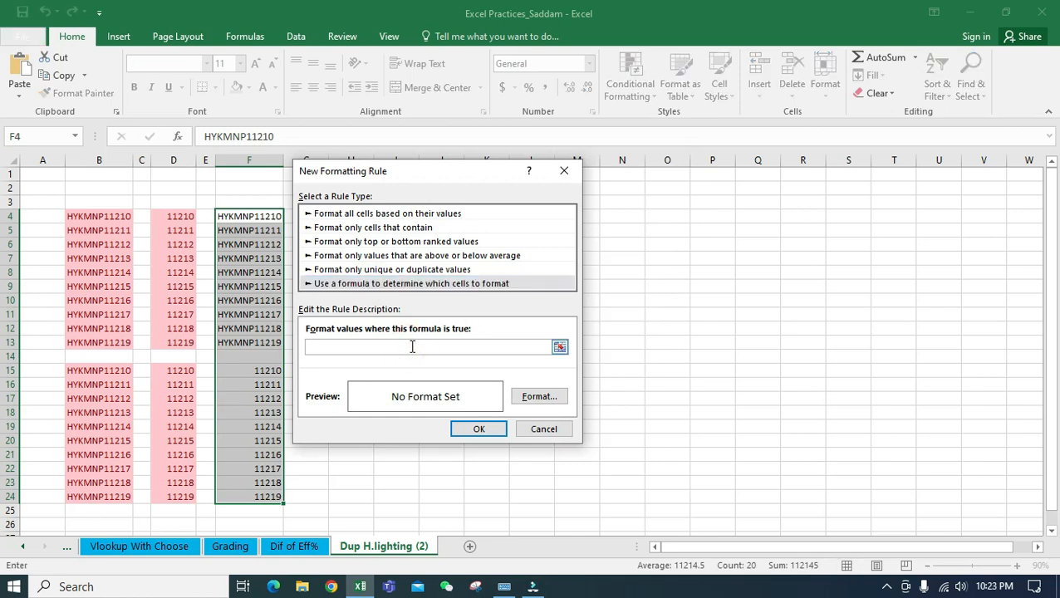
{"action": "key", "text": "ctrl+v"}
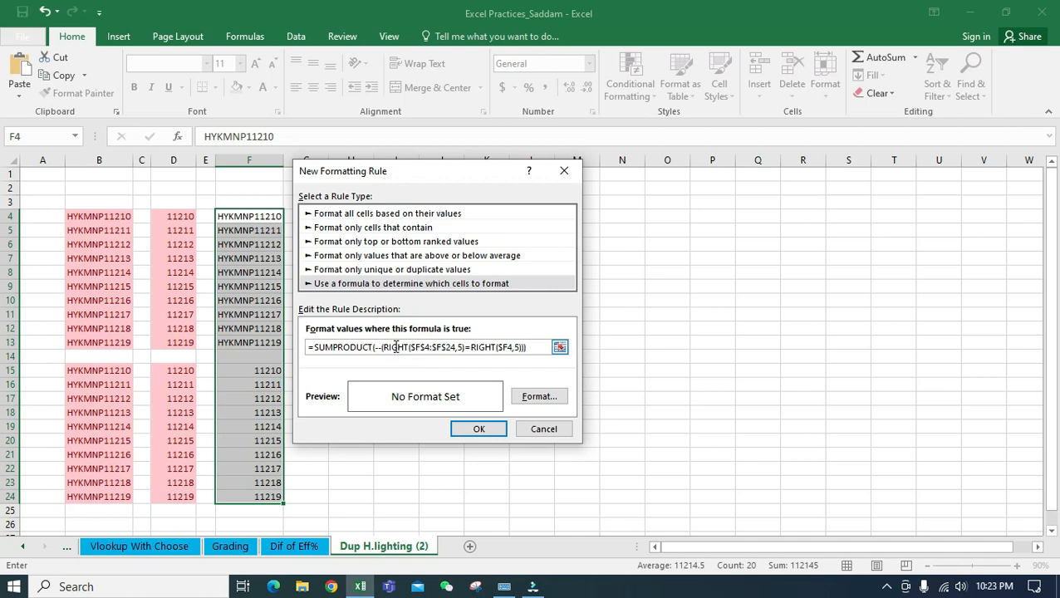
{"action": "left_click_drag", "start_coordinate": [425, 167], "coordinate": [603, 216]}
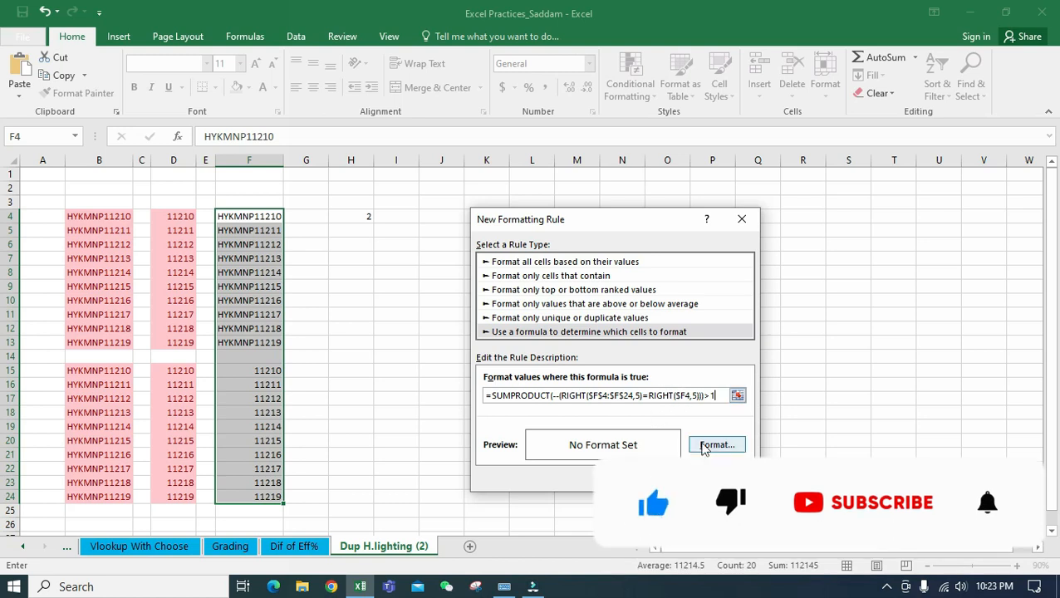
- Give the rule a light gold background fill and apply it to F4:F24
{"action": "left_click", "coordinate": [710, 446]}
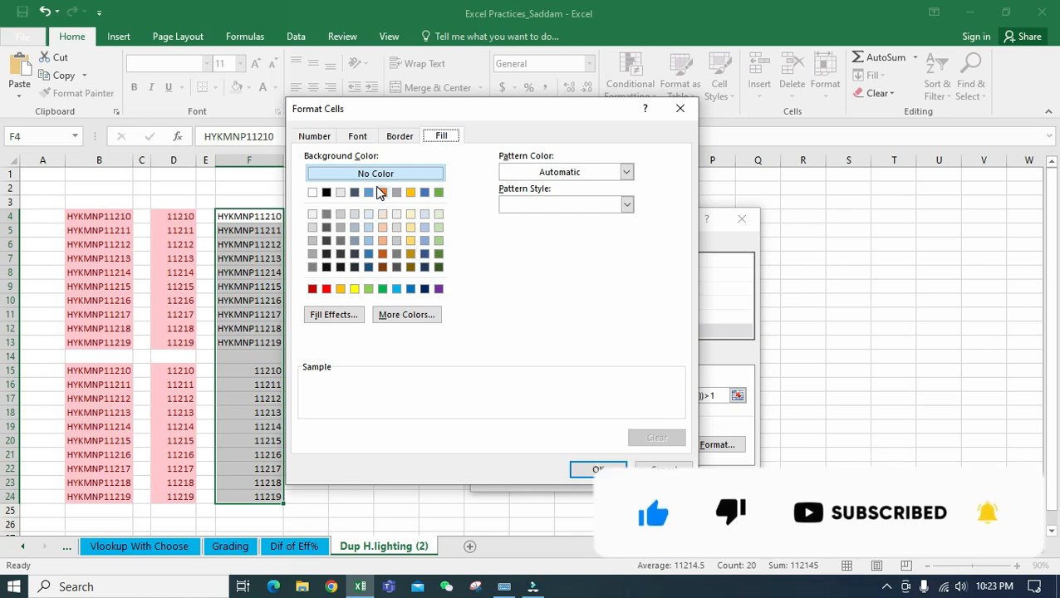
{"action": "left_click", "coordinate": [411, 228]}
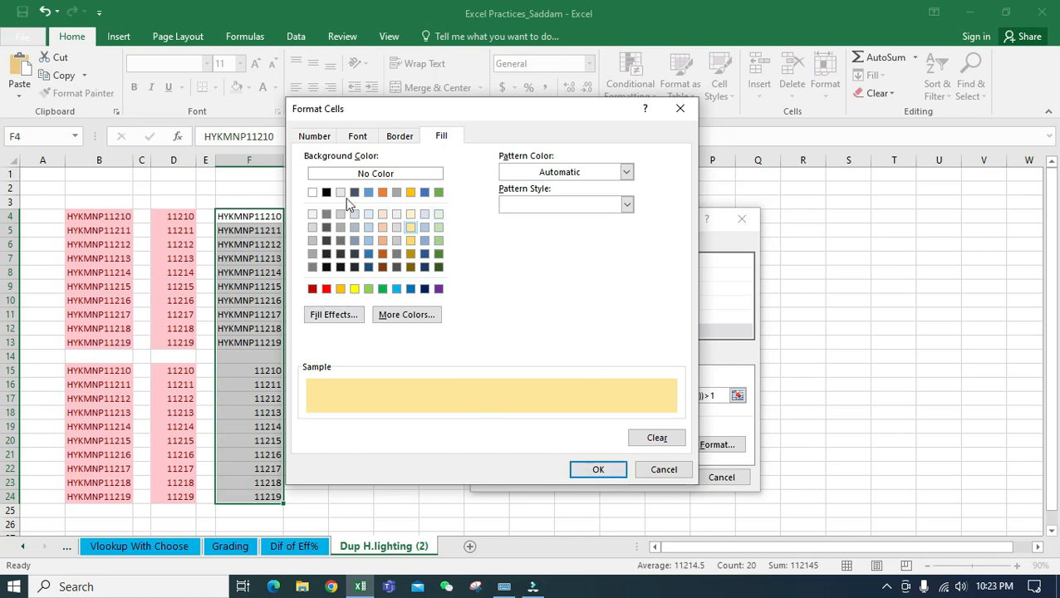
{"action": "left_click", "coordinate": [598, 470]}
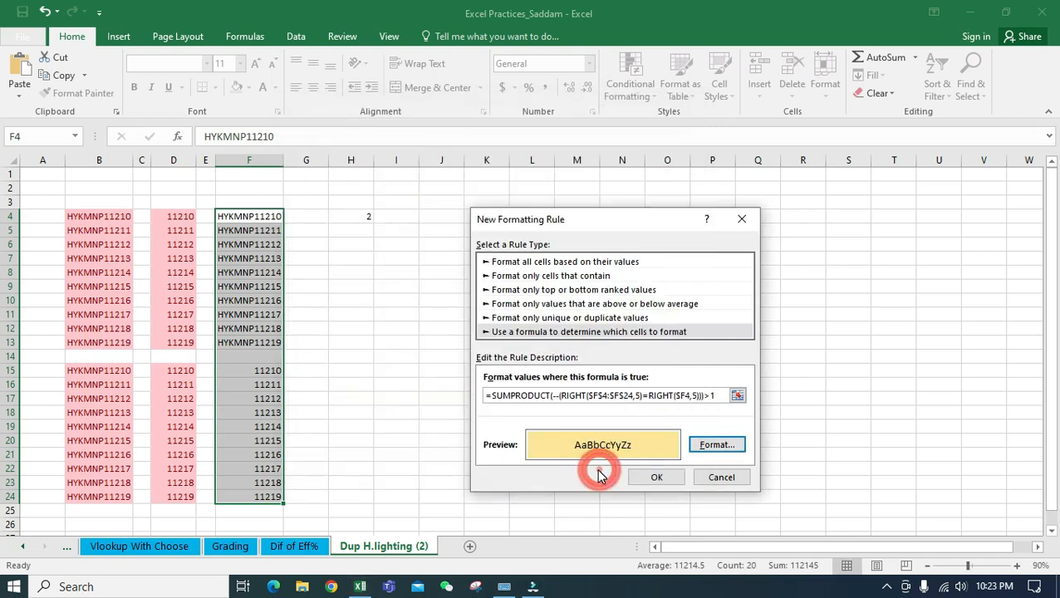
{"action": "left_click", "coordinate": [662, 480]}
{"action": "left_click", "coordinate": [407, 355]}
{"action": "left_click", "coordinate": [407, 398]}
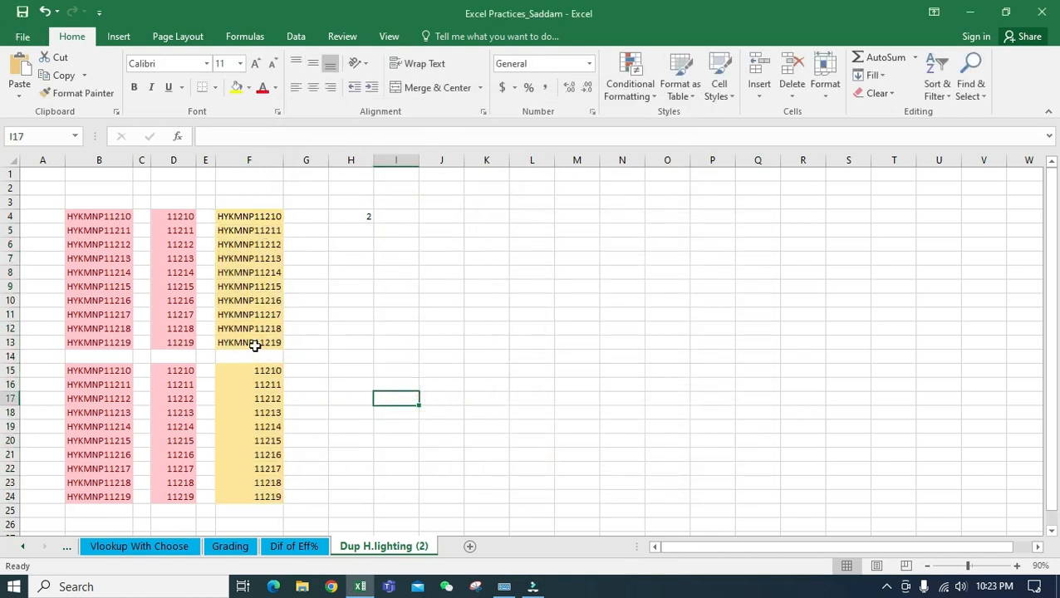
- Test the highlighting rule by setting cell F17 to 54856
{"action": "left_click", "coordinate": [260, 400]}
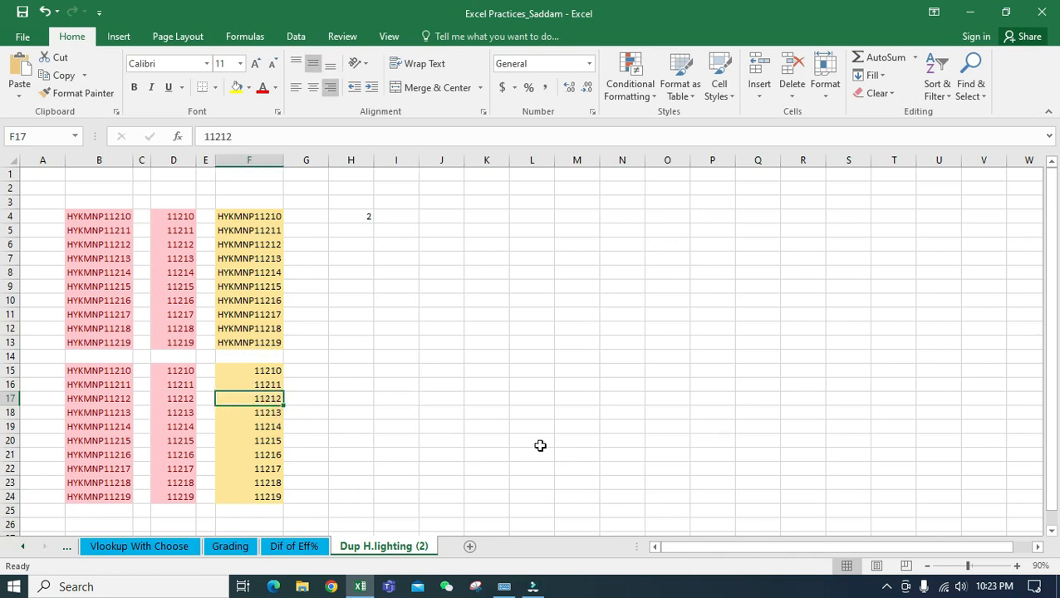
{"action": "type", "text": "54856"}
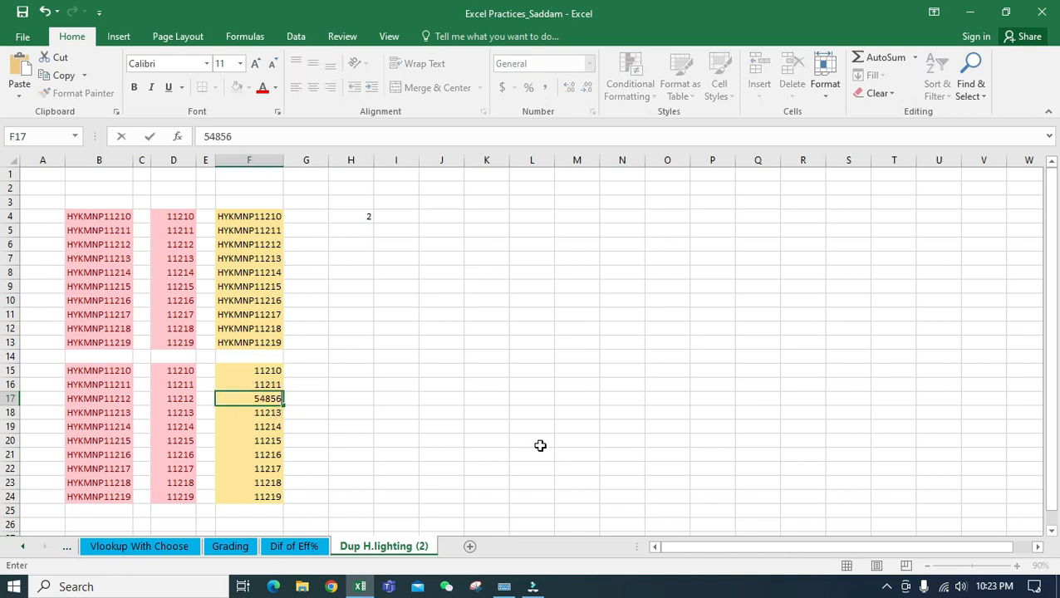
{"action": "key", "text": "Return"}
{"action": "key", "text": "Up"}
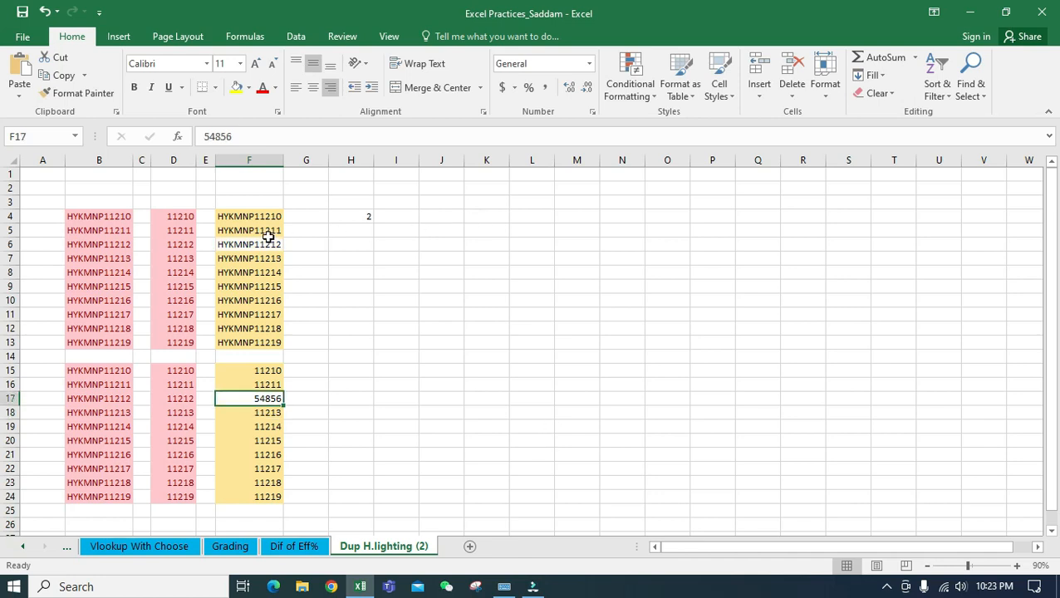
- Replace the last five digits of the code in F10 so it reads HYKMNP52587
{"action": "left_click", "coordinate": [270, 304]}
{"action": "key", "text": "F2"}
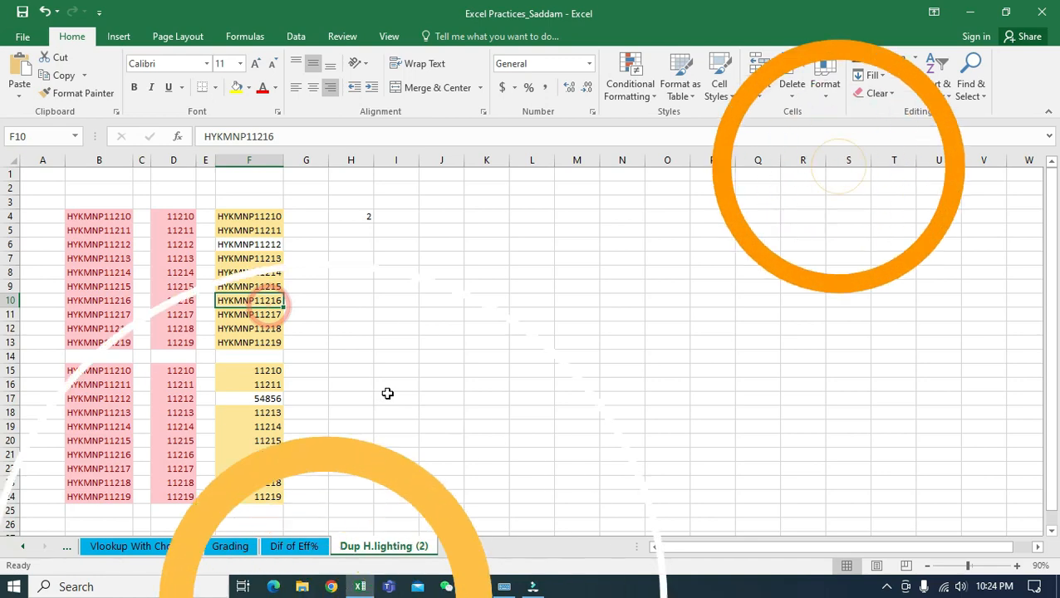
{"action": "key", "text": "BackSpace"}
{"action": "key", "text": "BackSpace"}
{"action": "key", "text": "BackSpace"}
{"action": "key", "text": "BackSpace"}
{"action": "key", "text": "BackSpace"}
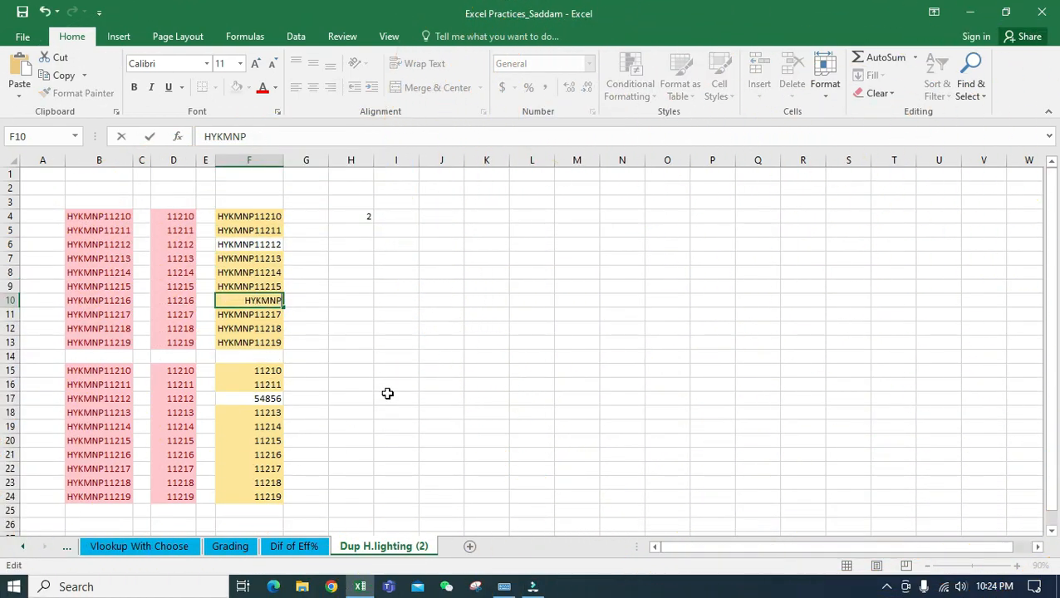
{"action": "type", "text": "52587"}
{"action": "key", "text": "Return"}
{"action": "key", "text": "Up"}
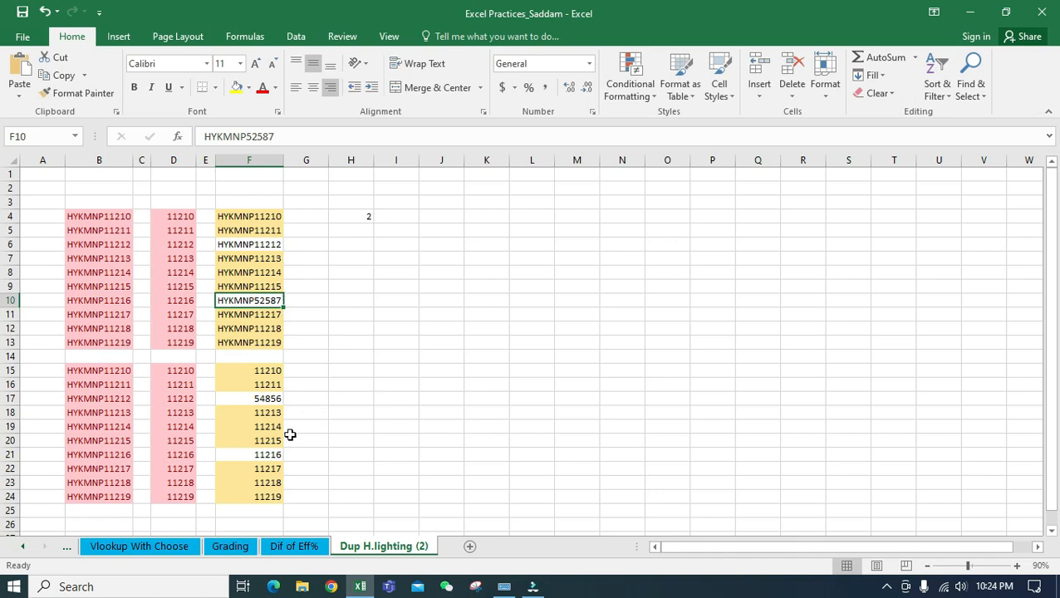
- Compare the contents and highlighting of cells F10 and F21
{"action": "left_click", "coordinate": [274, 456]}
{"action": "left_click", "coordinate": [266, 301]}
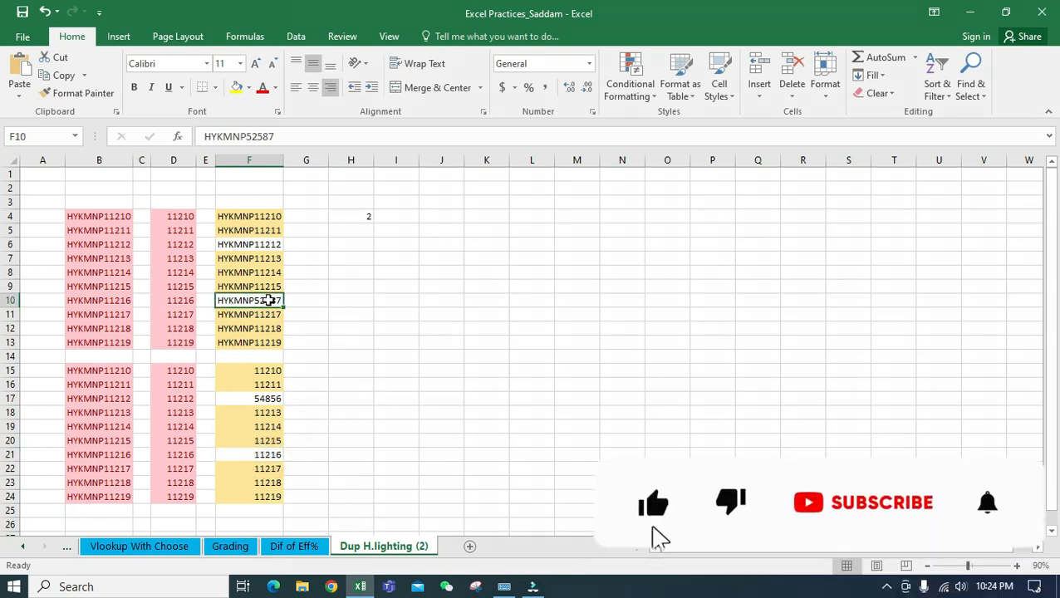
{"action": "left_click", "coordinate": [343, 387]}
{"action": "left_click", "coordinate": [252, 301]}
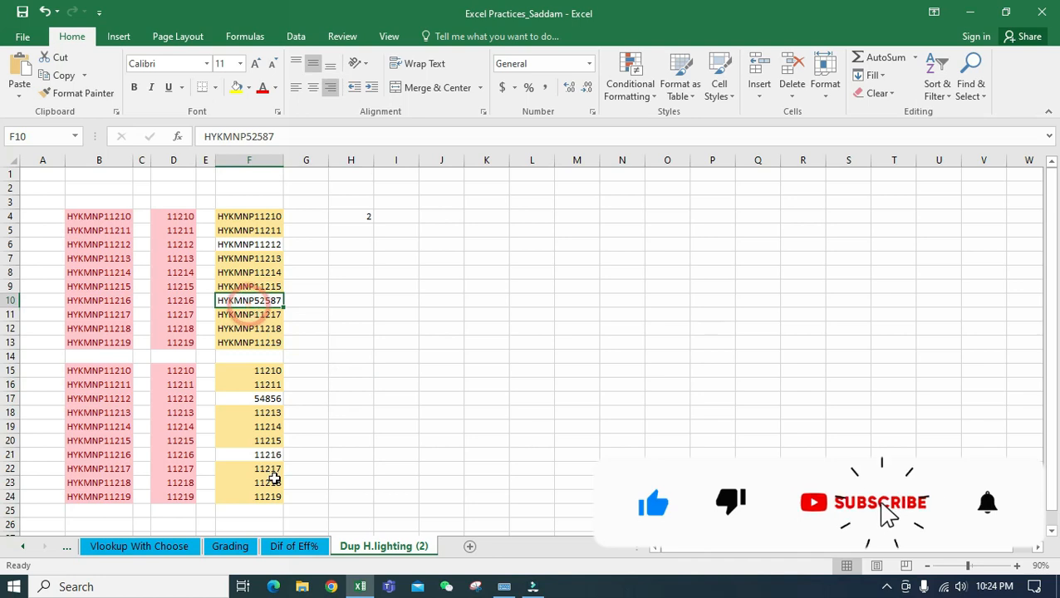
{"action": "left_click", "coordinate": [270, 455]}
{"action": "left_click", "coordinate": [340, 451]}
{"action": "left_click", "coordinate": [350, 408]}
{"action": "left_click", "coordinate": [357, 452]}
{"action": "left_click", "coordinate": [355, 412]}
{"action": "left_click", "coordinate": [360, 452]}
{"action": "left_click", "coordinate": [371, 382]}
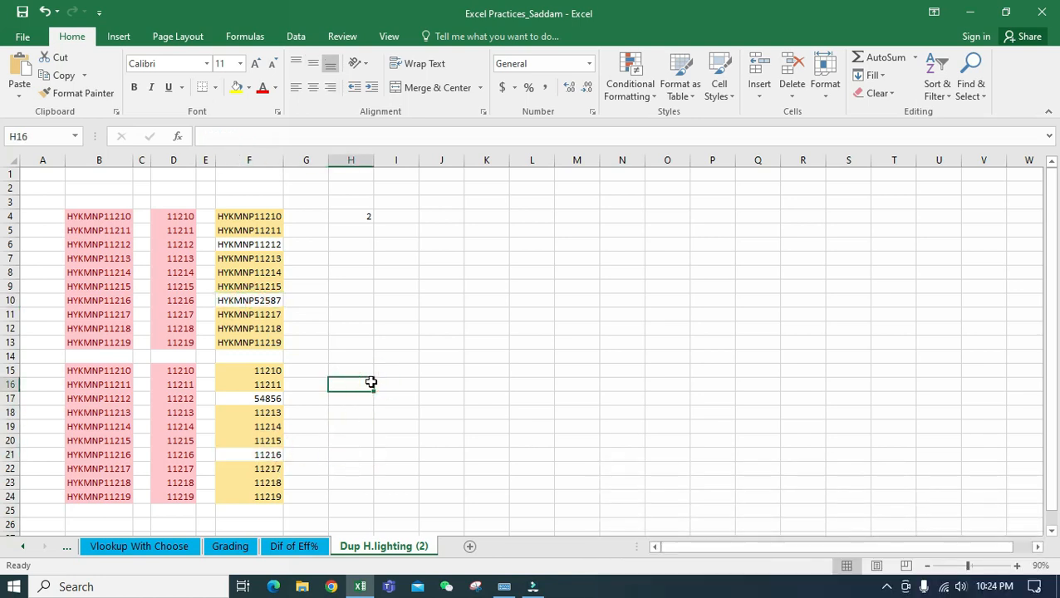